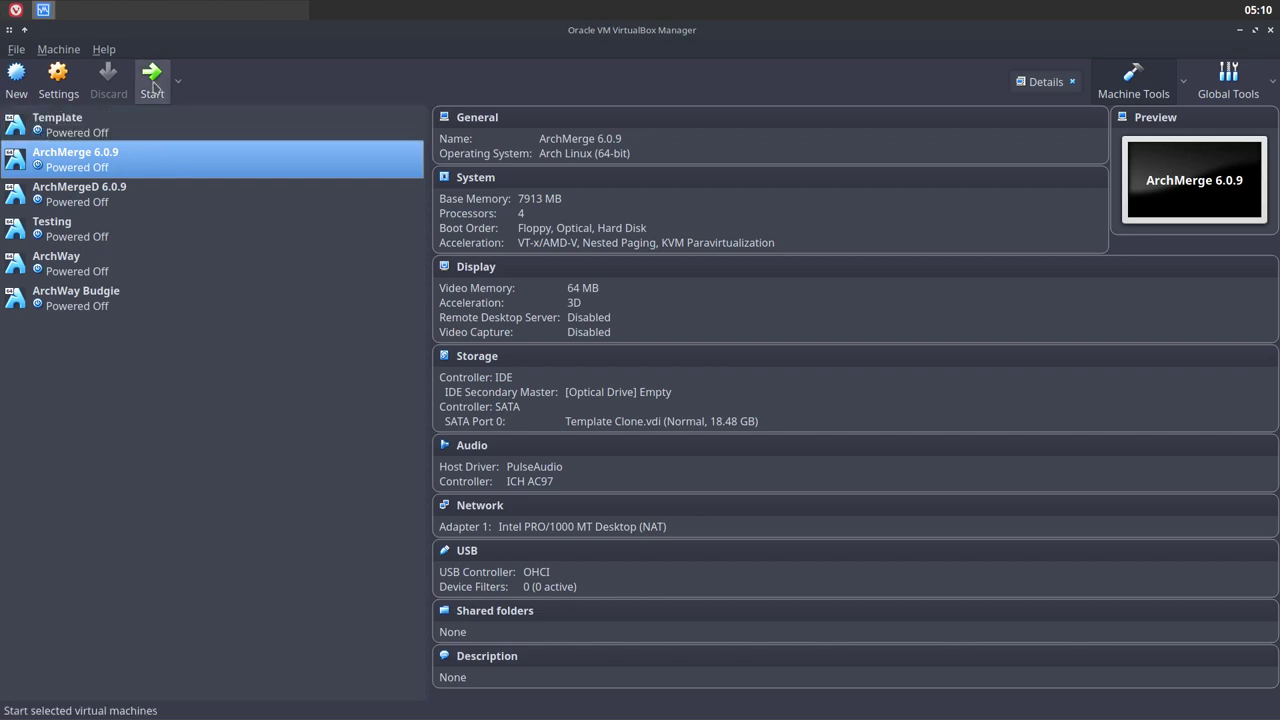
Start the ArchMerge 6.0.9 VM from the VirtualBox Manager toolbar and wait for its desktop
click(153, 84)
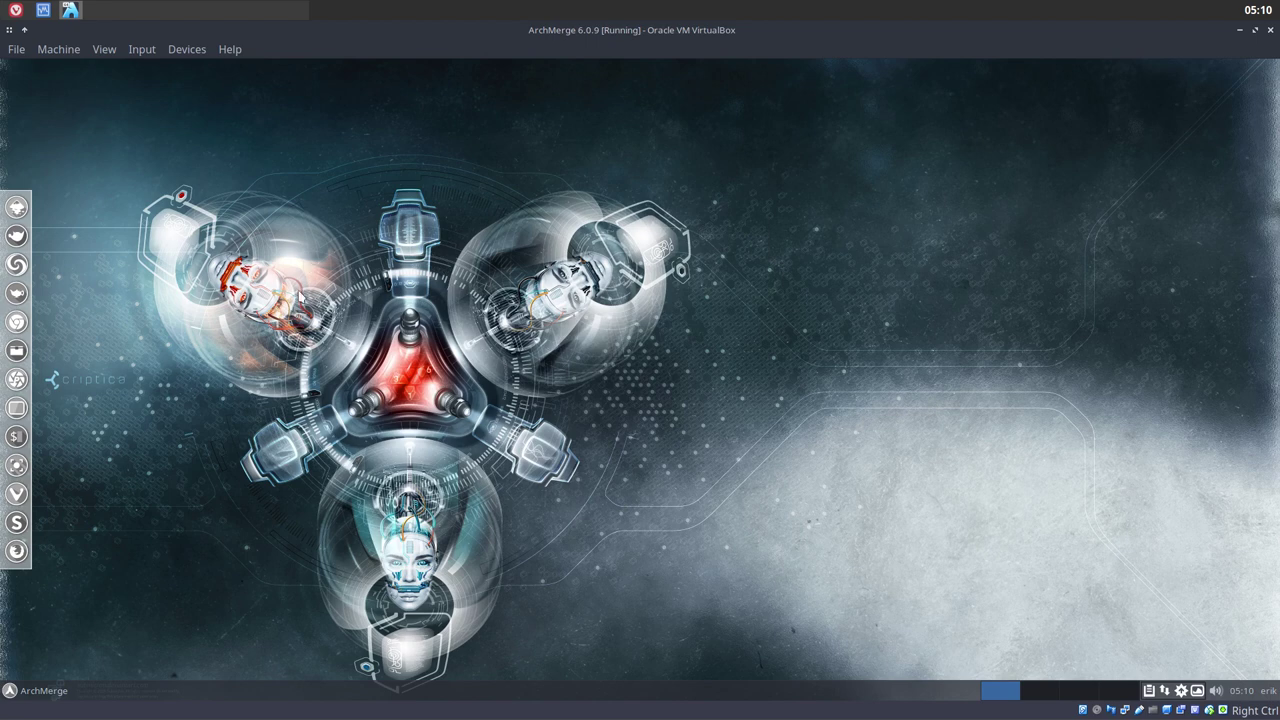
Open the Whisker application menu, close it, and bring it up again
click(40, 690)
click(42, 690)
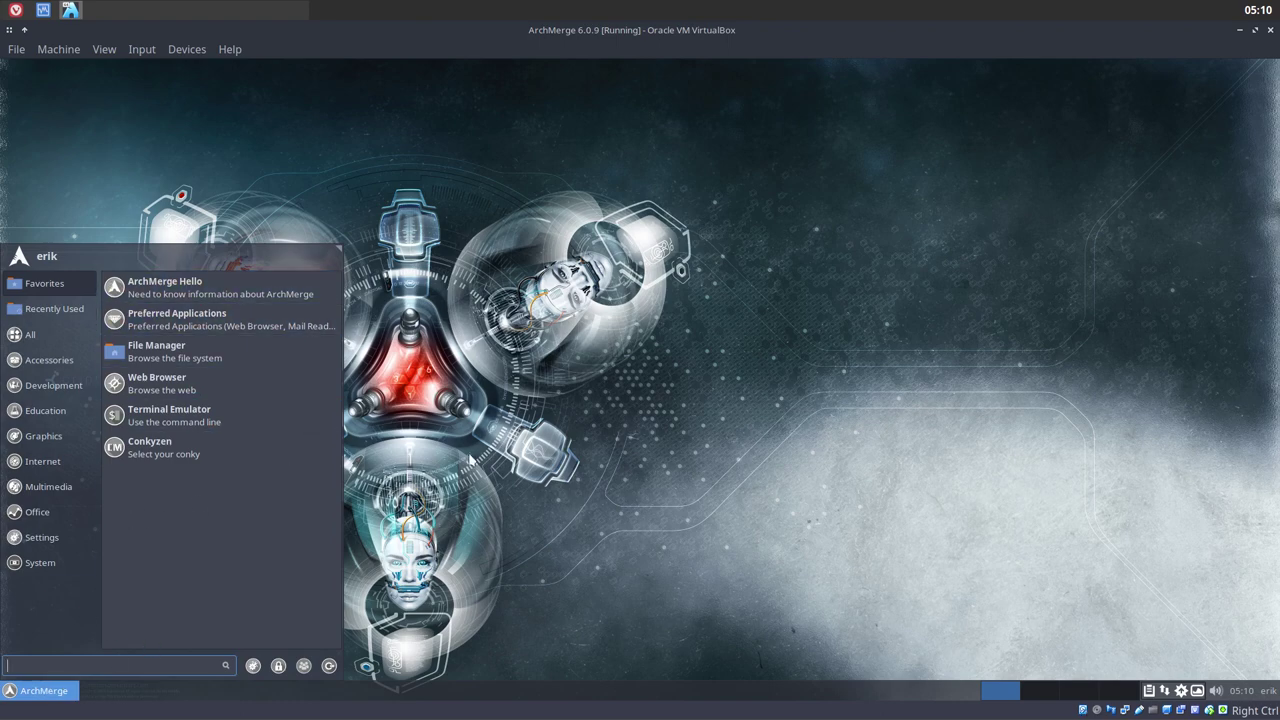
click(470, 458)
click(42, 690)
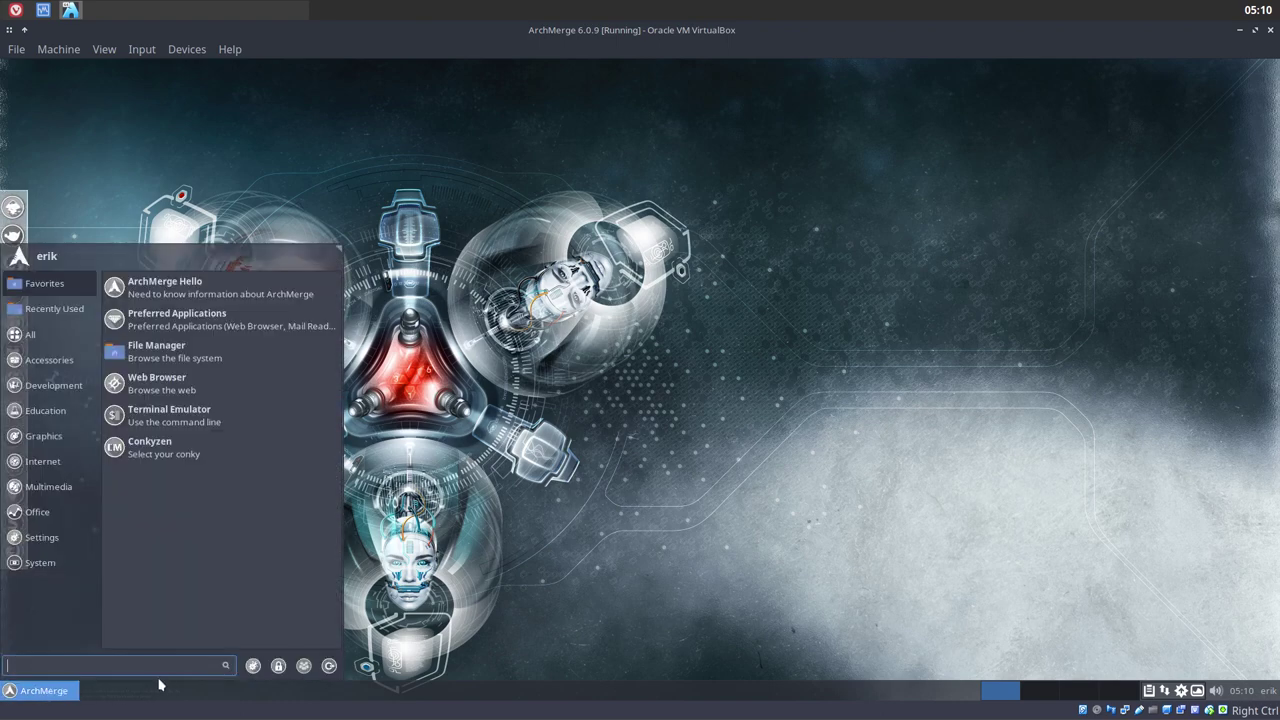
Glance at the Xfce Settings Manager, close it, and reopen the application menu
click(250, 666)
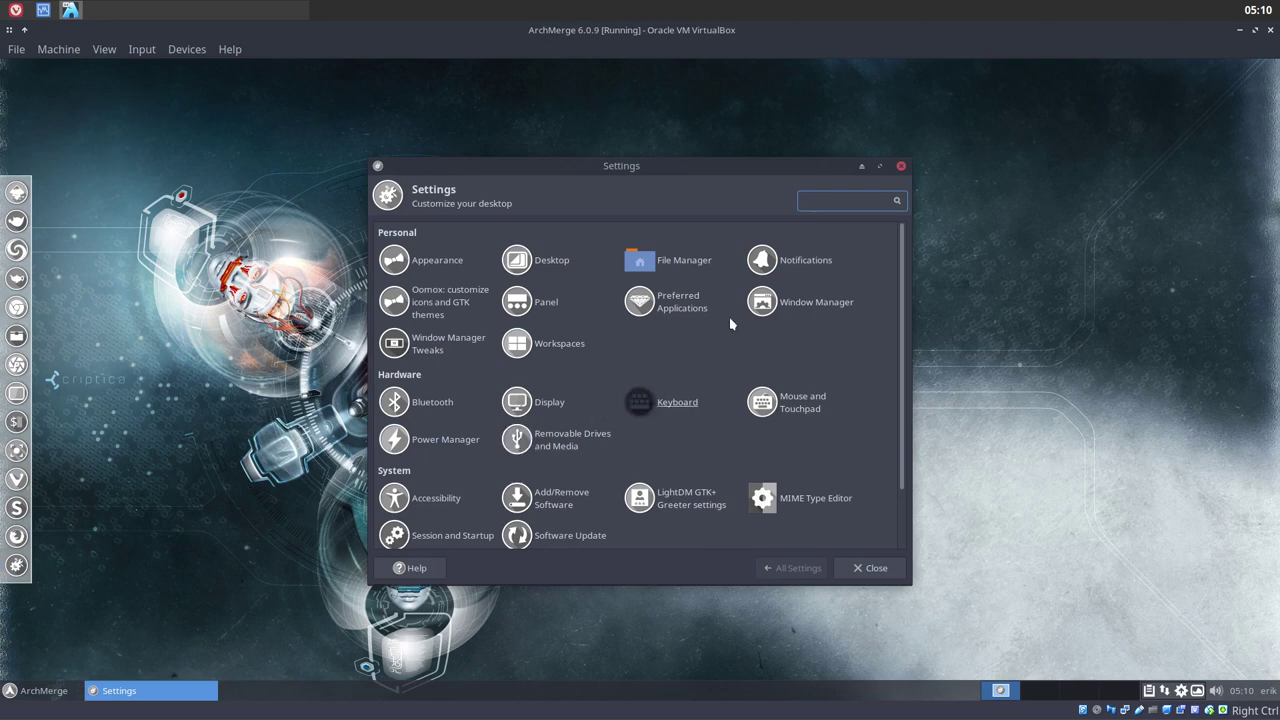
click(901, 166)
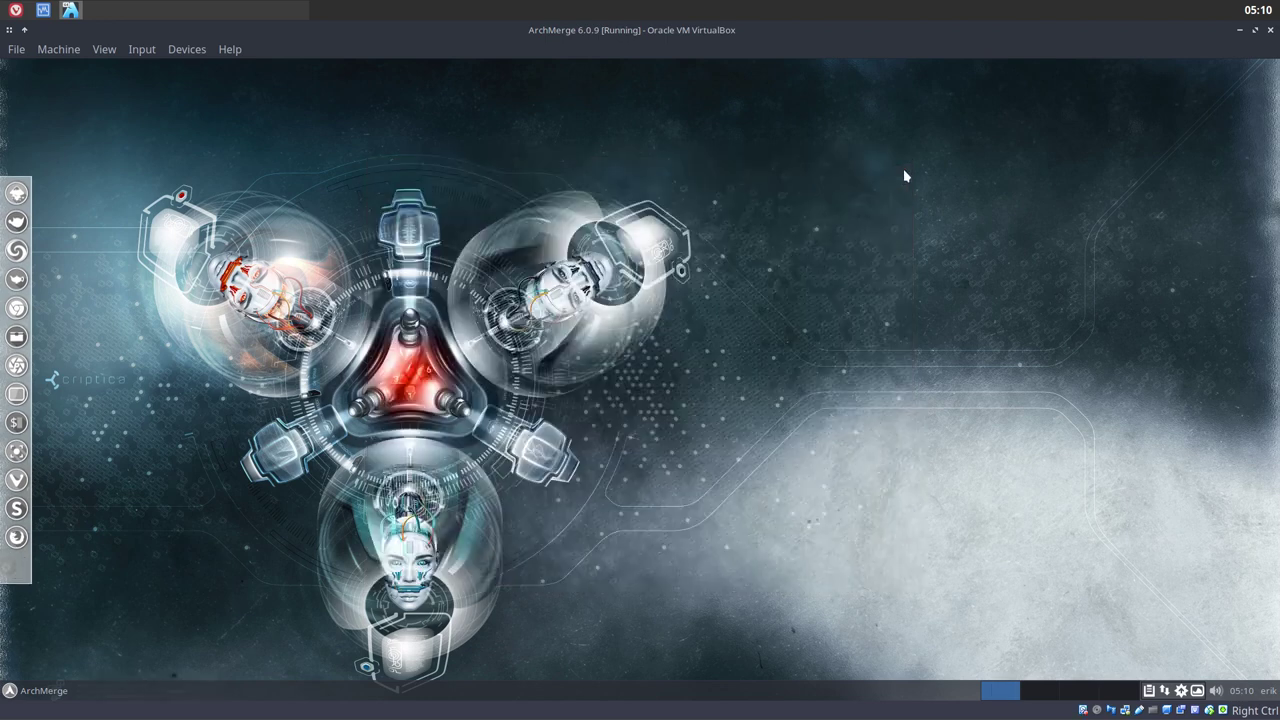
click(40, 690)
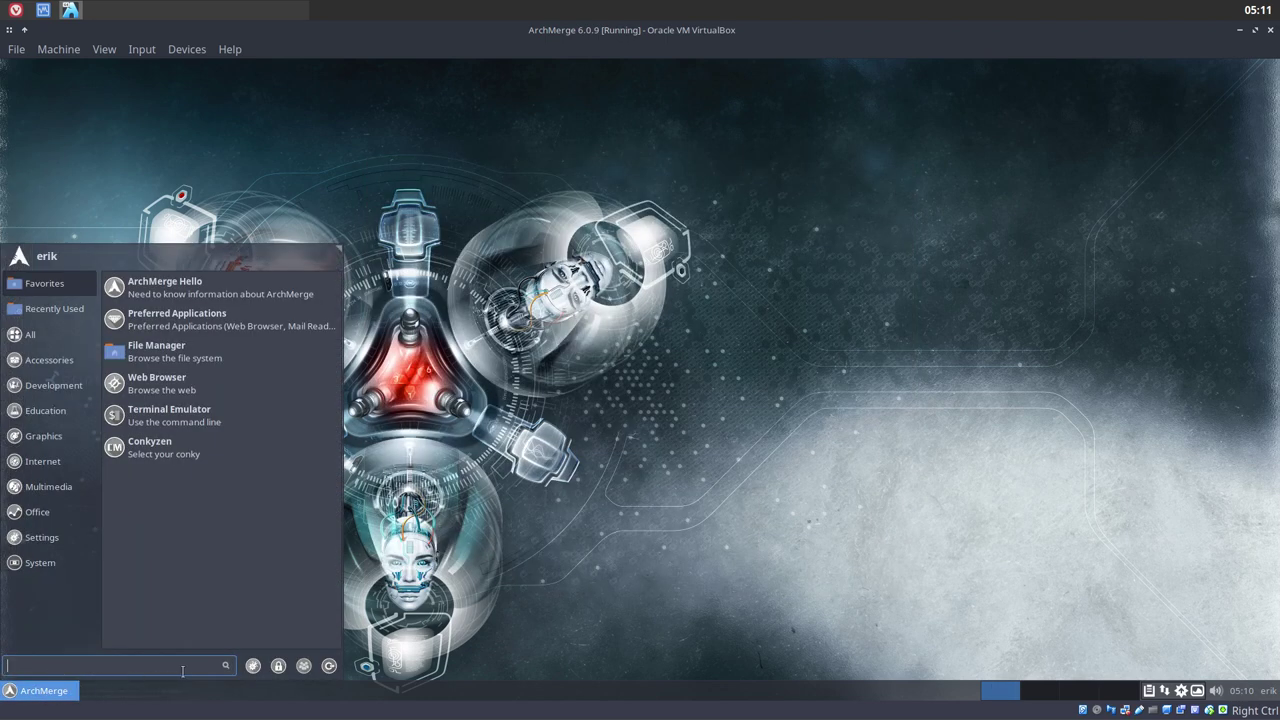
Log out of Xfce and sign in to the Openbox session with the account password
click(329, 666)
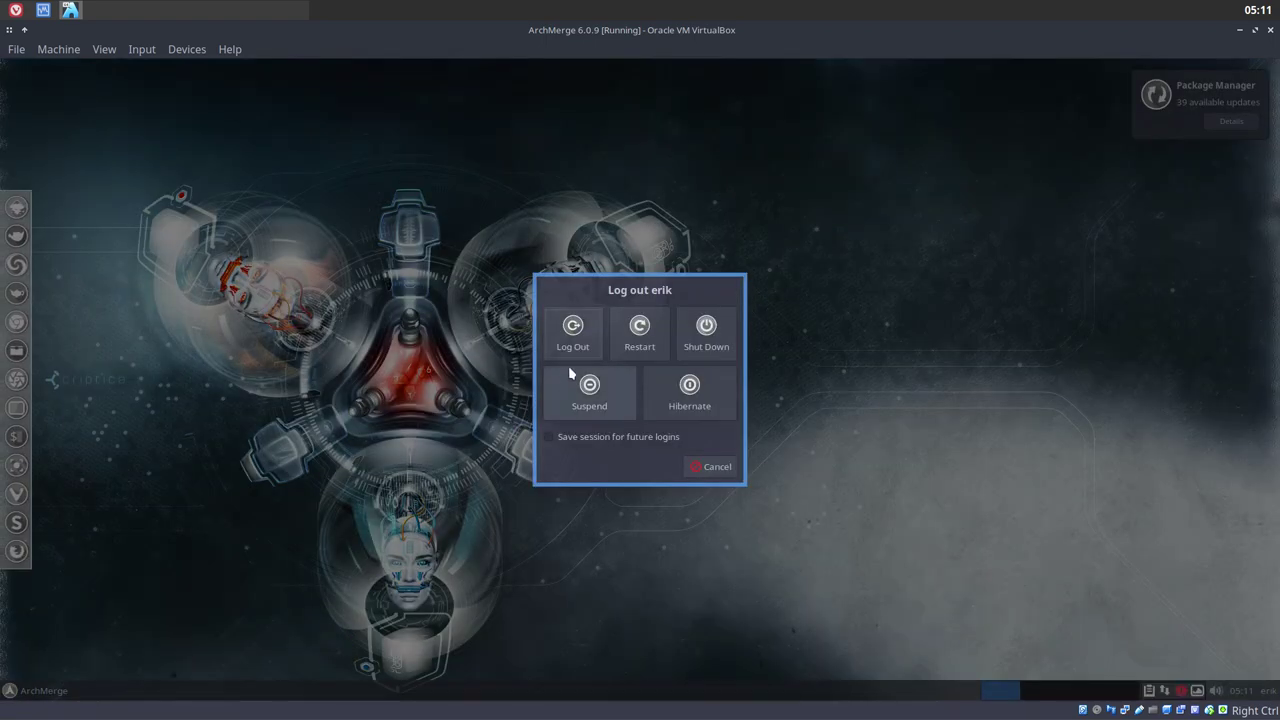
click(573, 330)
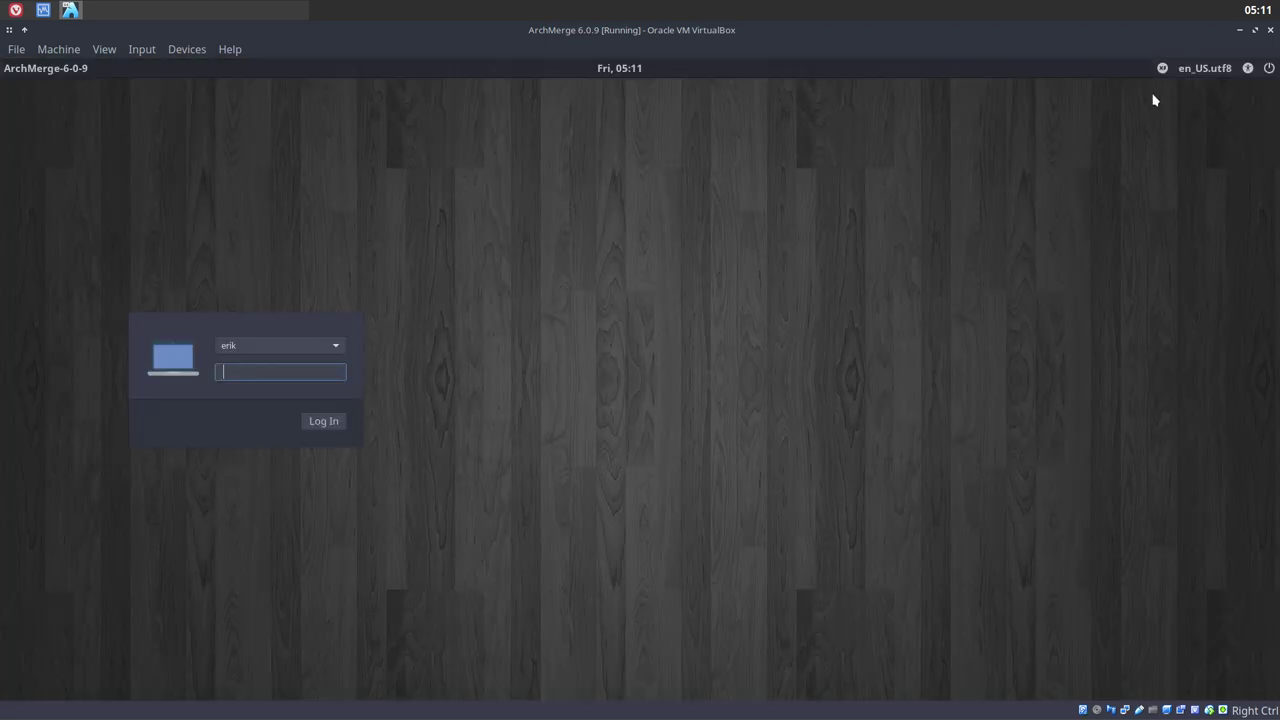
click(1162, 68)
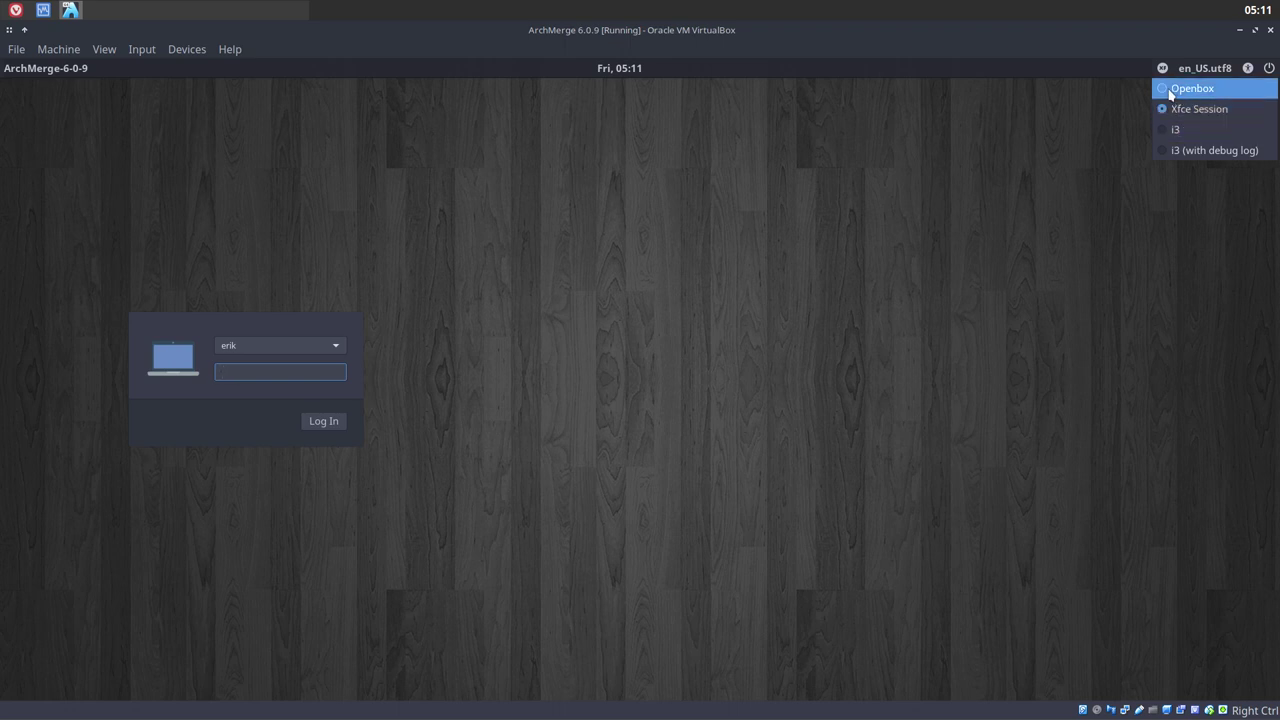
click(1190, 89)
text(***)
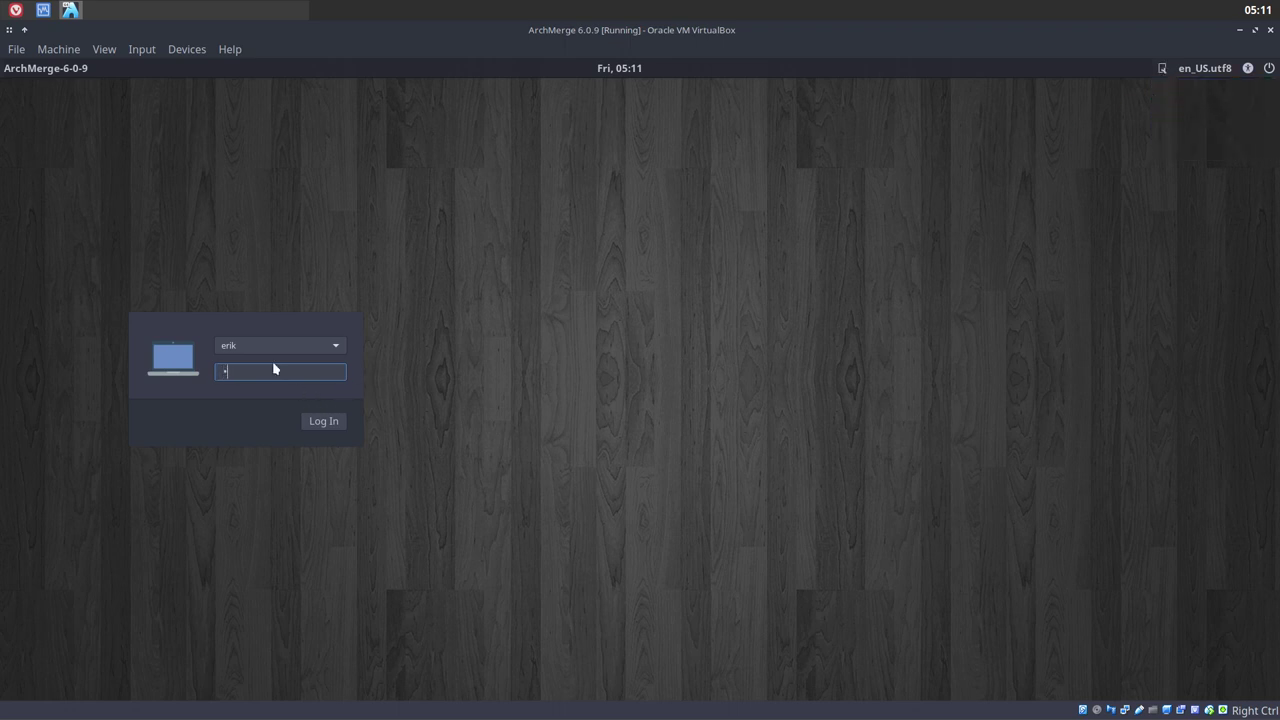
key(Return)
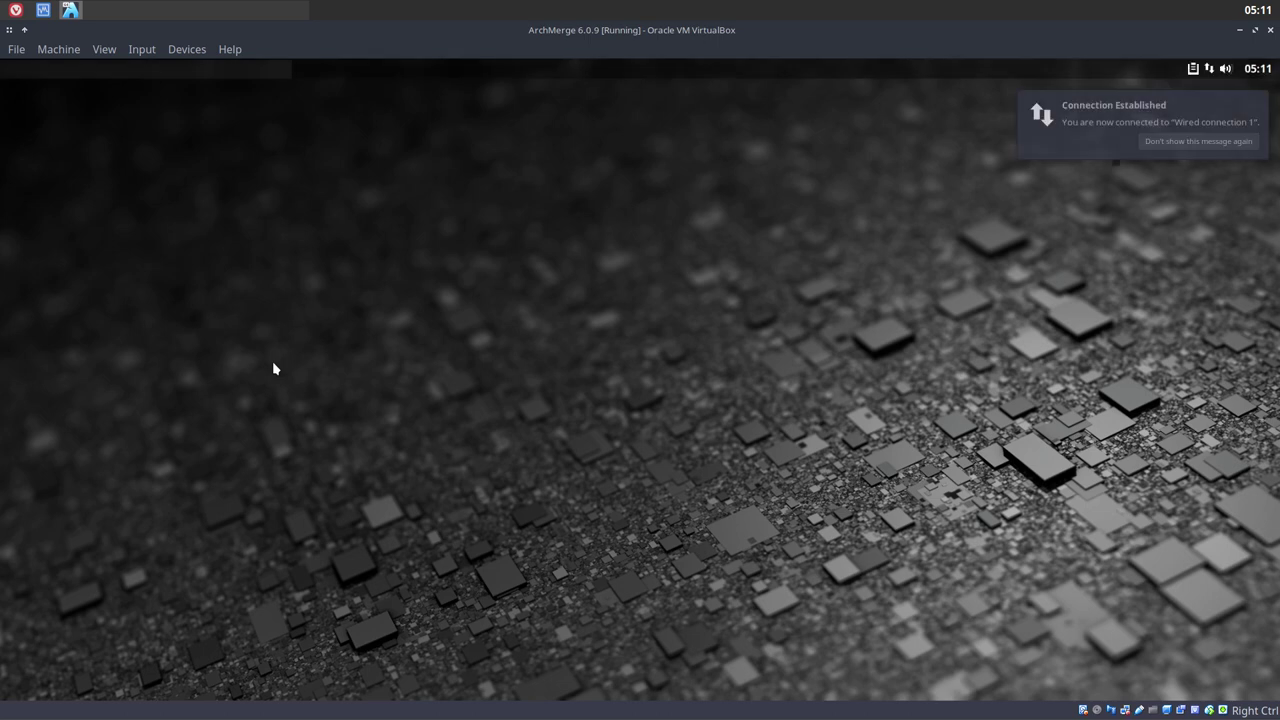
Browse the Openbox right-click desktop menu and dismiss it twice
right_click(437, 191)
mouse_move(456, 316)
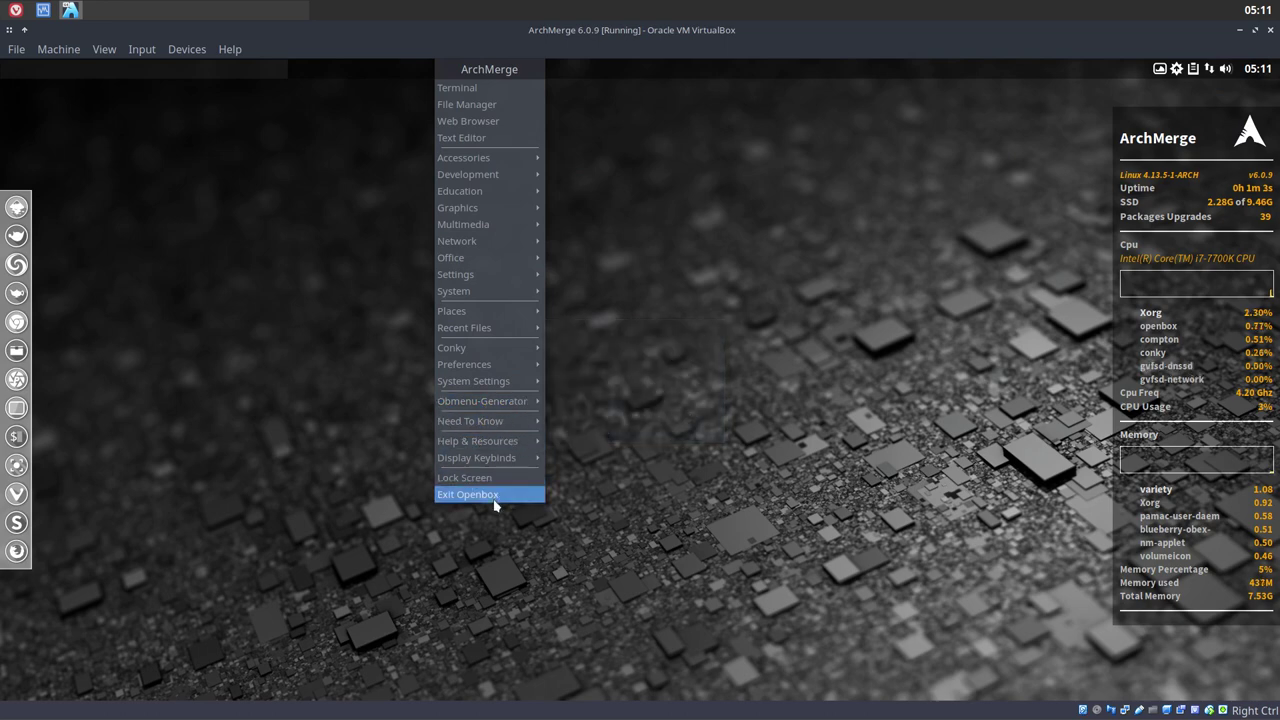
click(267, 292)
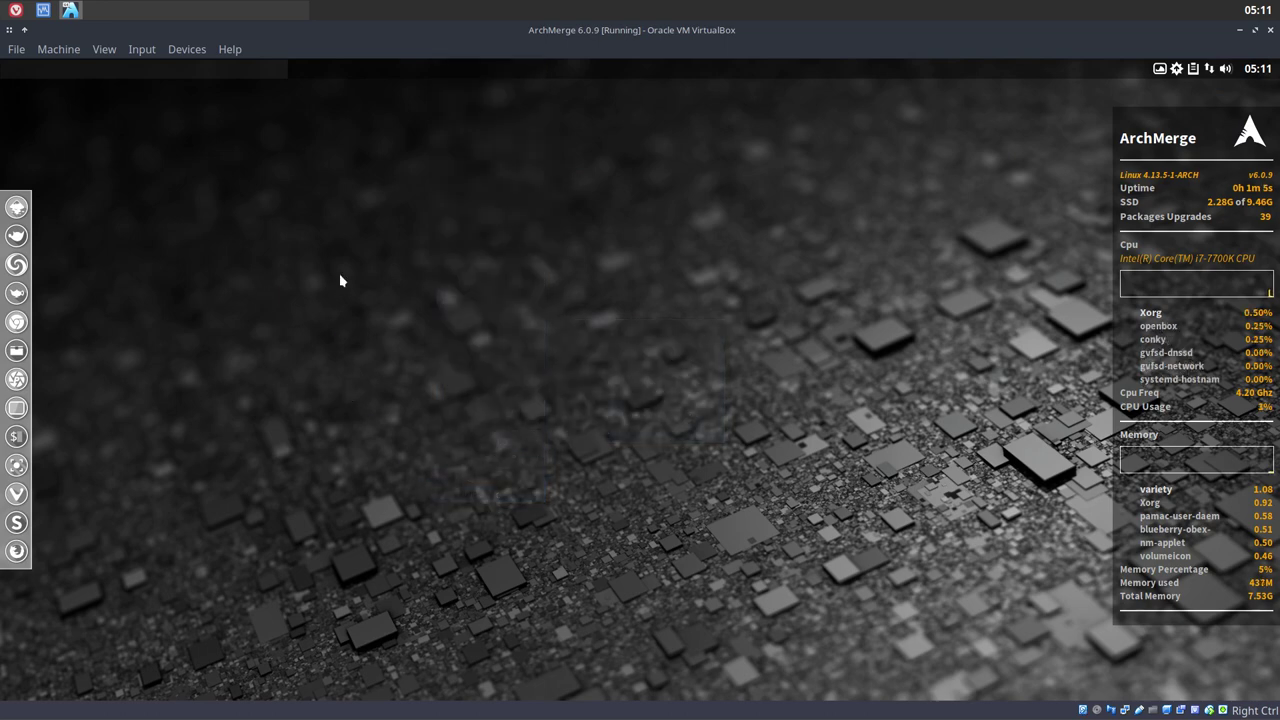
right_click(410, 262)
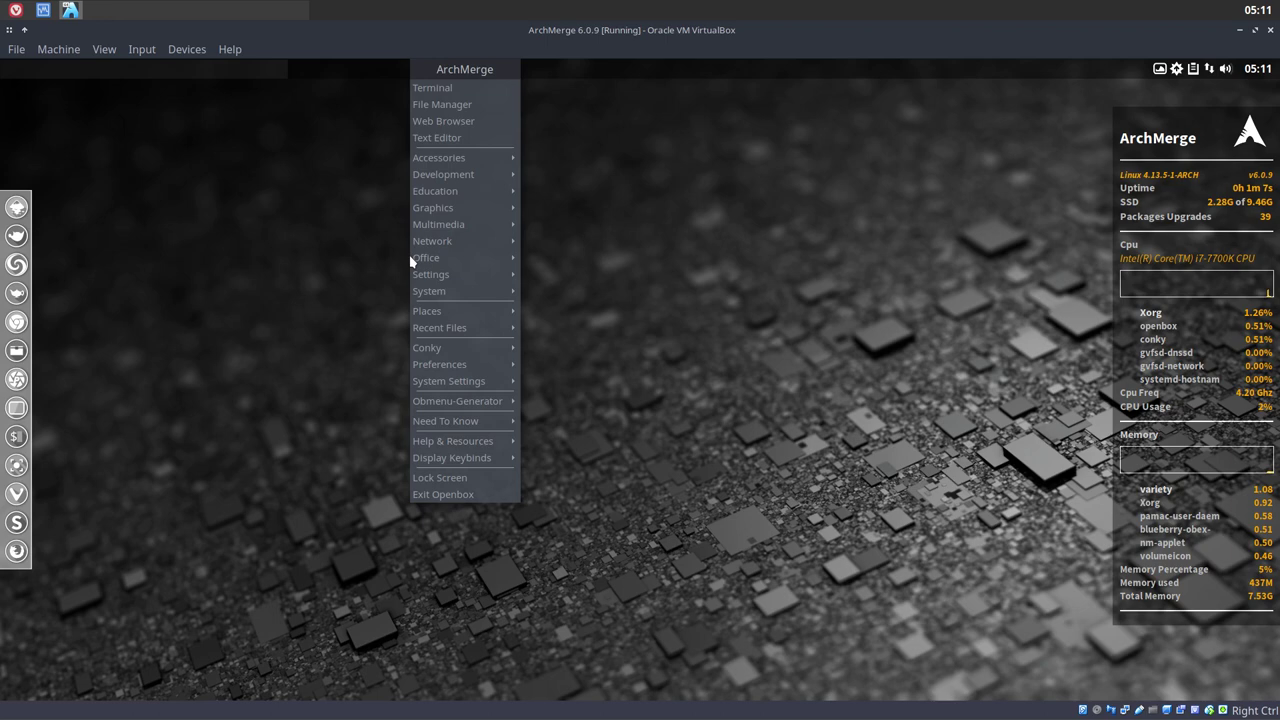
click(294, 266)
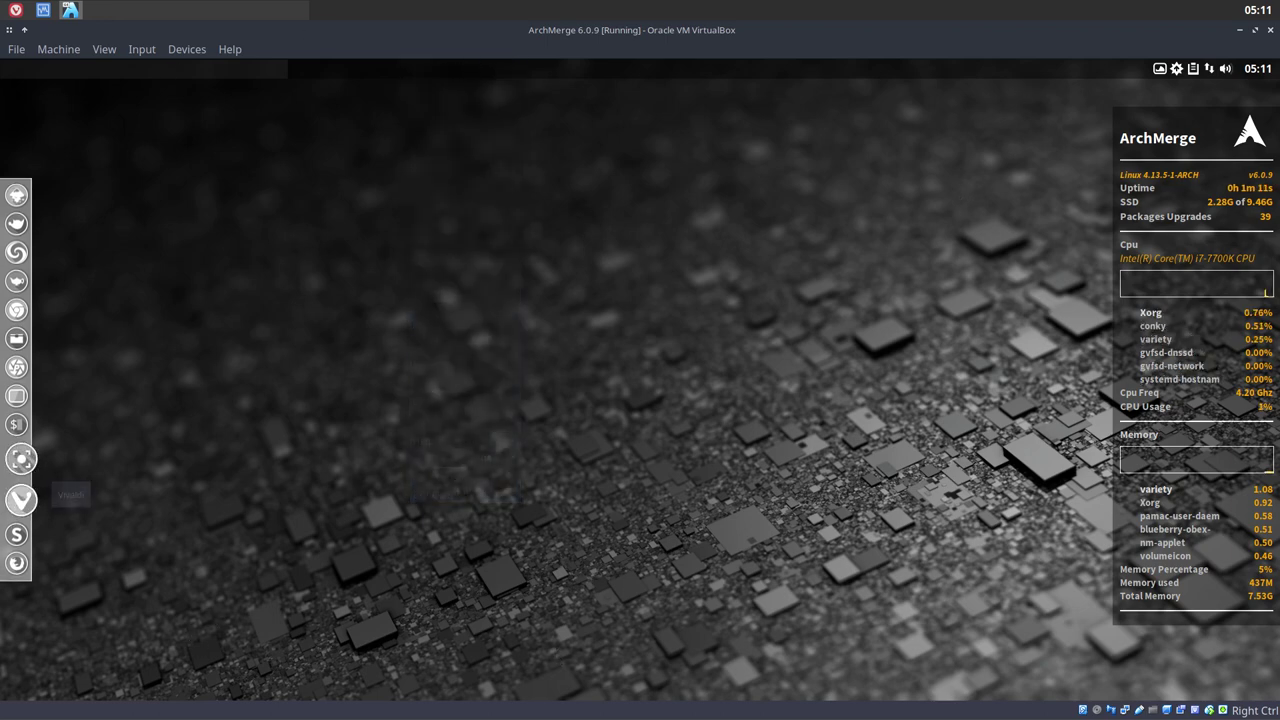
Look over the desktop menu's Settings entries, then choose Exit Openbox
right_click(518, 384)
mouse_move(529, 378)
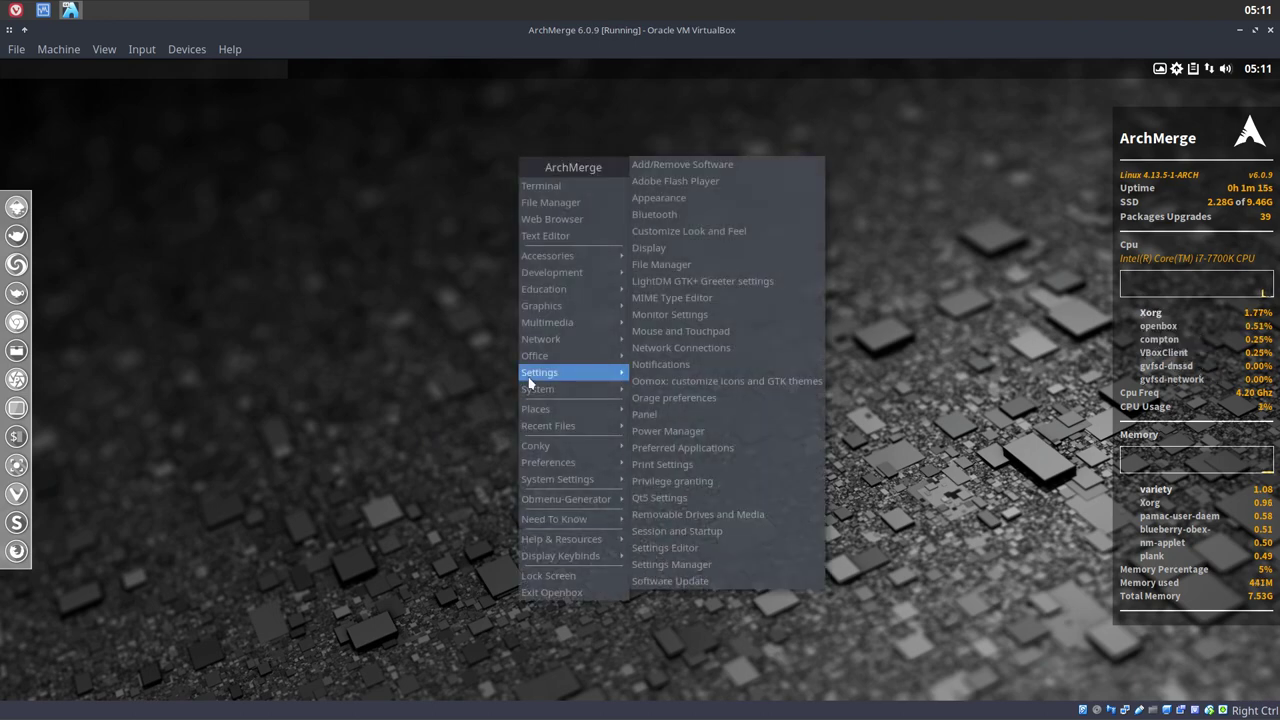
click(1040, 180)
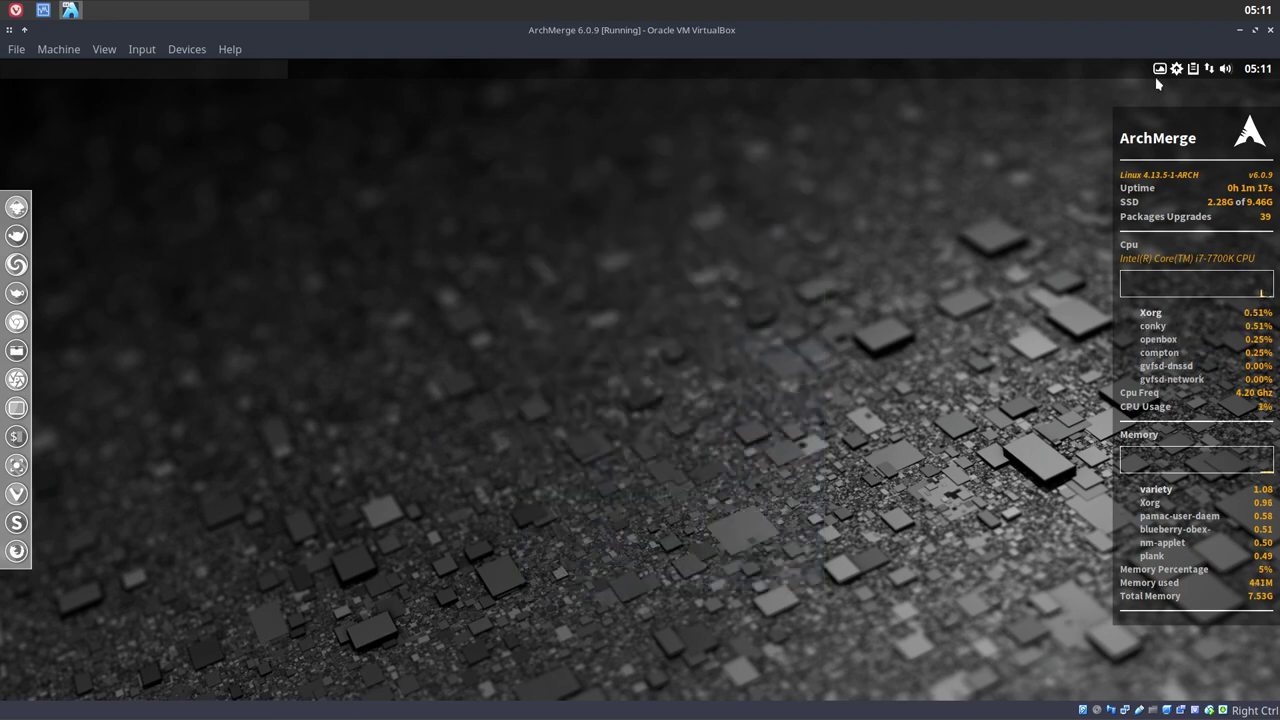
right_click(561, 327)
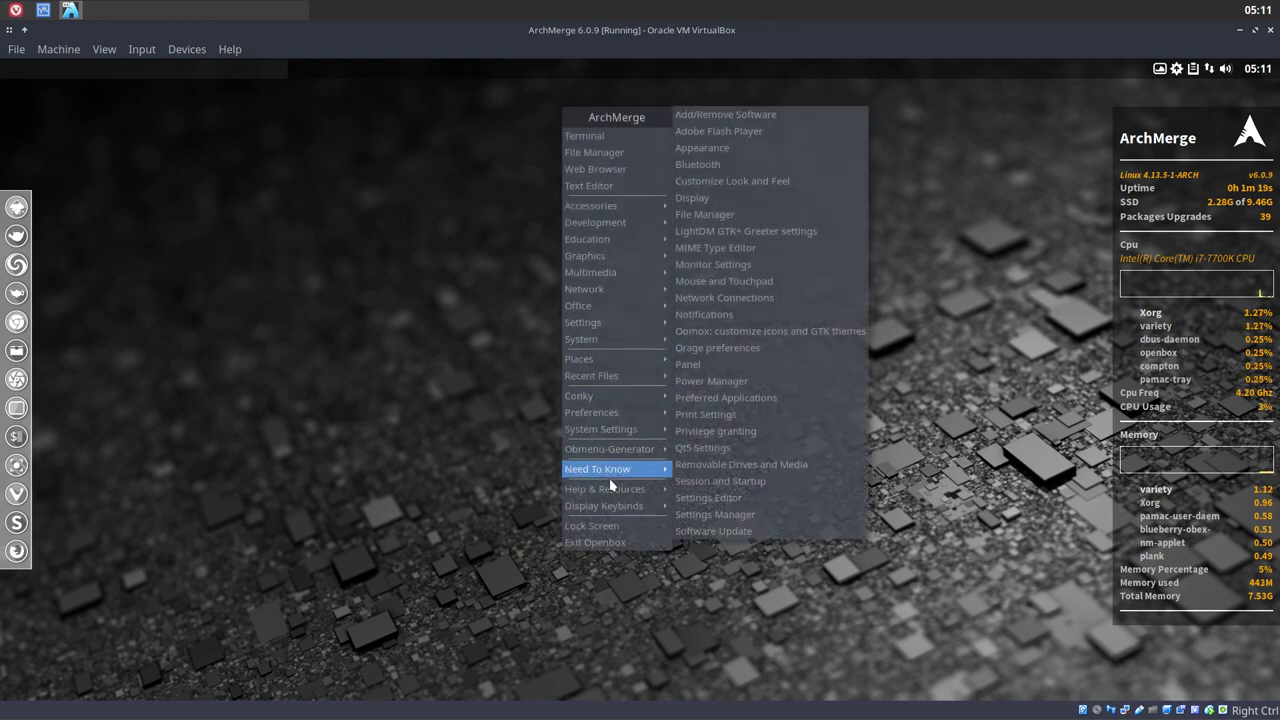
click(606, 543)
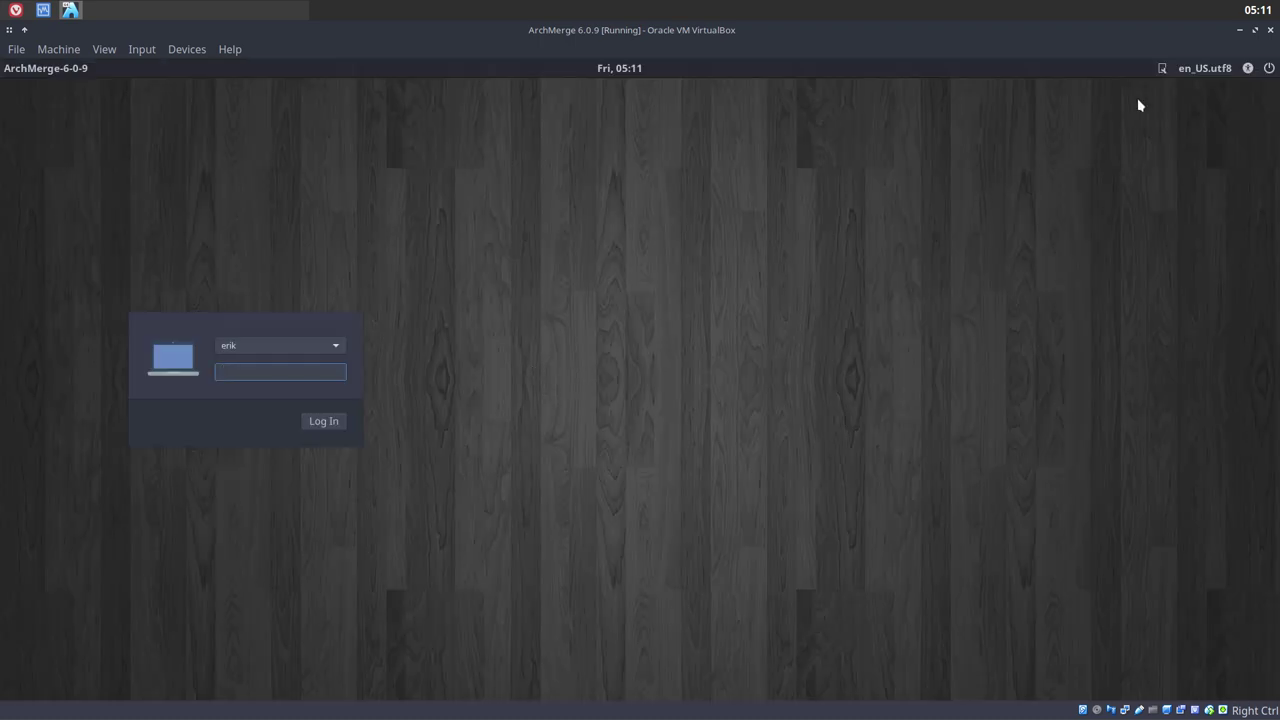
Choose the i3 session in LightDM's session list and log in with the account password
click(1163, 72)
click(1165, 114)
key(Return)
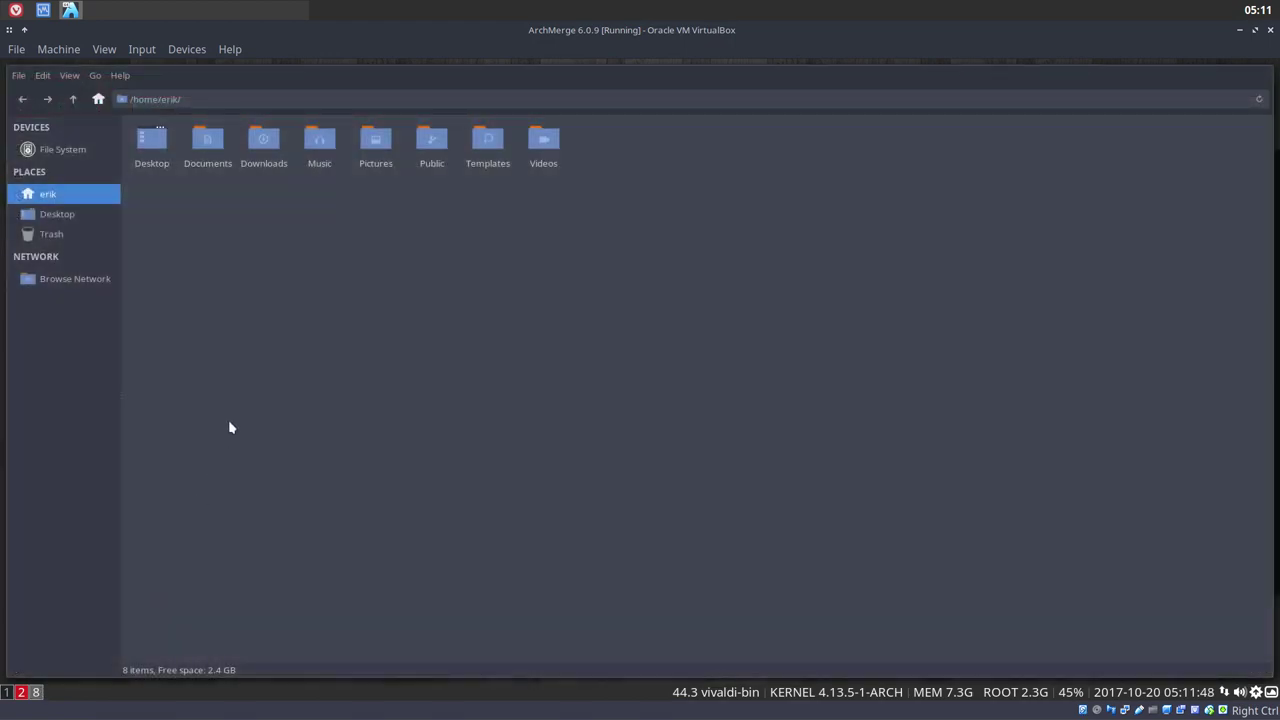
Show hidden files in the home folder with Ctrl+H and open the .config folder
key(ctrl+h)
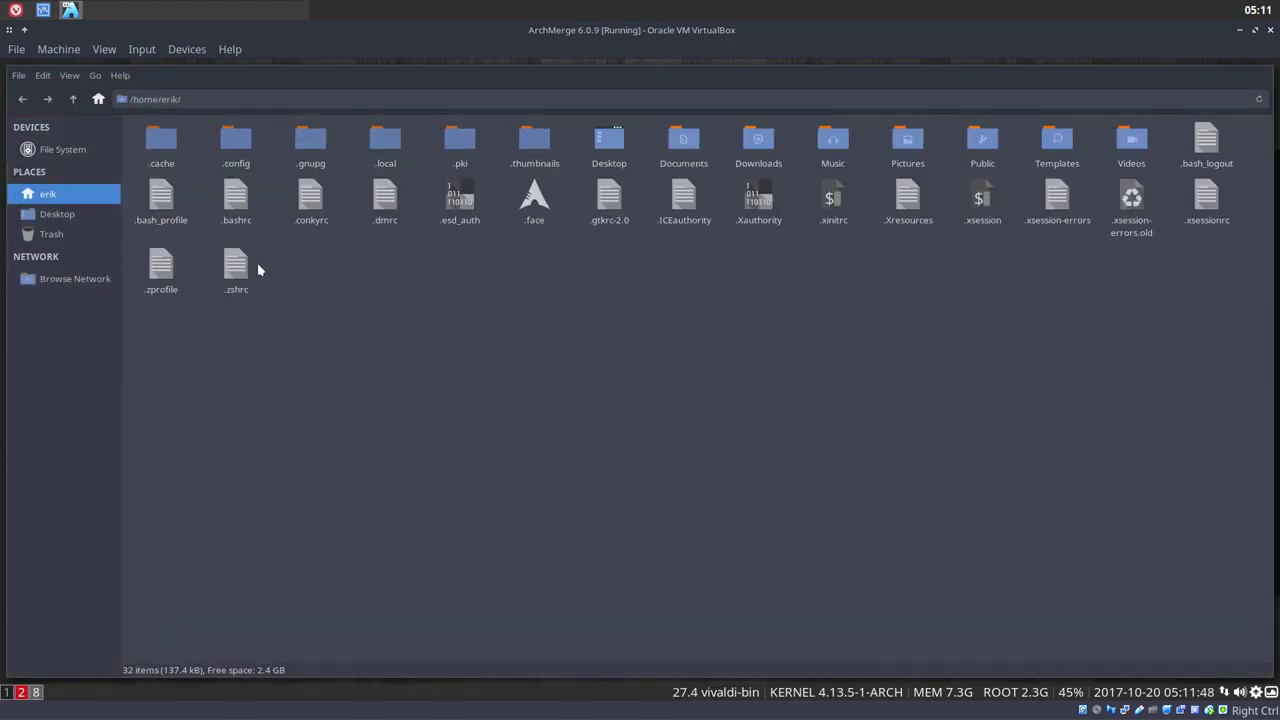
drag(238, 138, 263, 159)
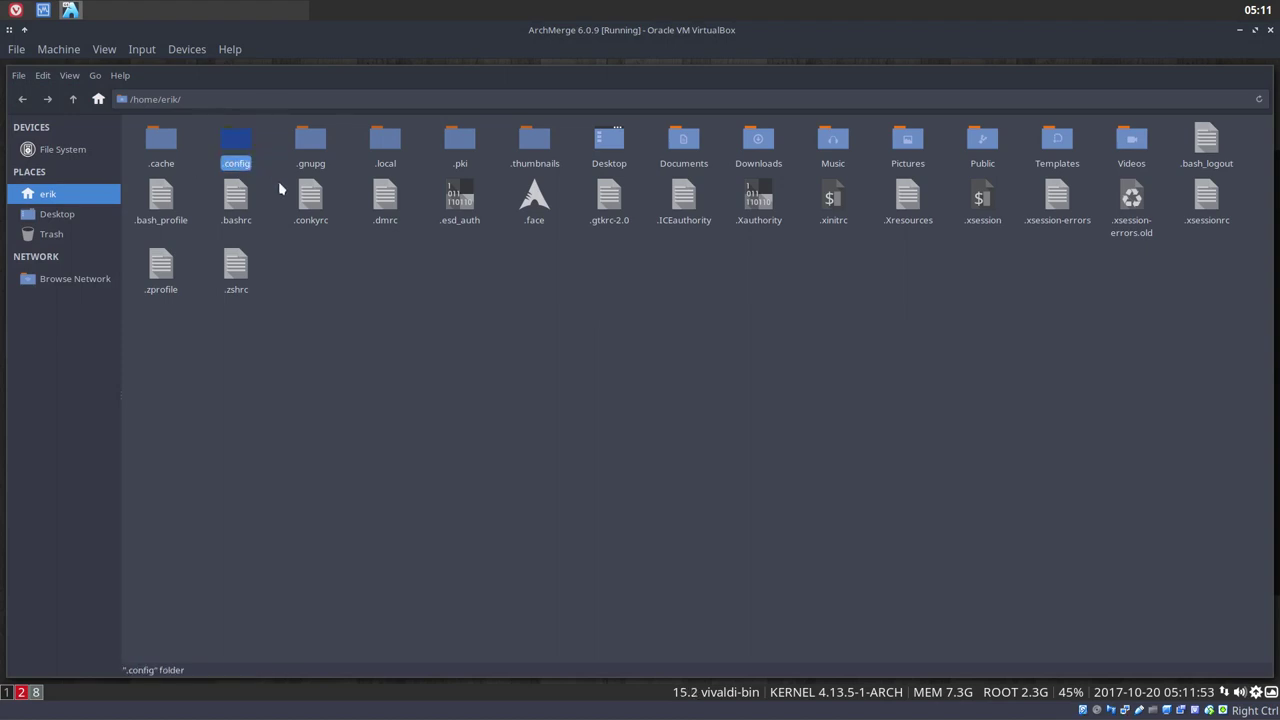
click(278, 181)
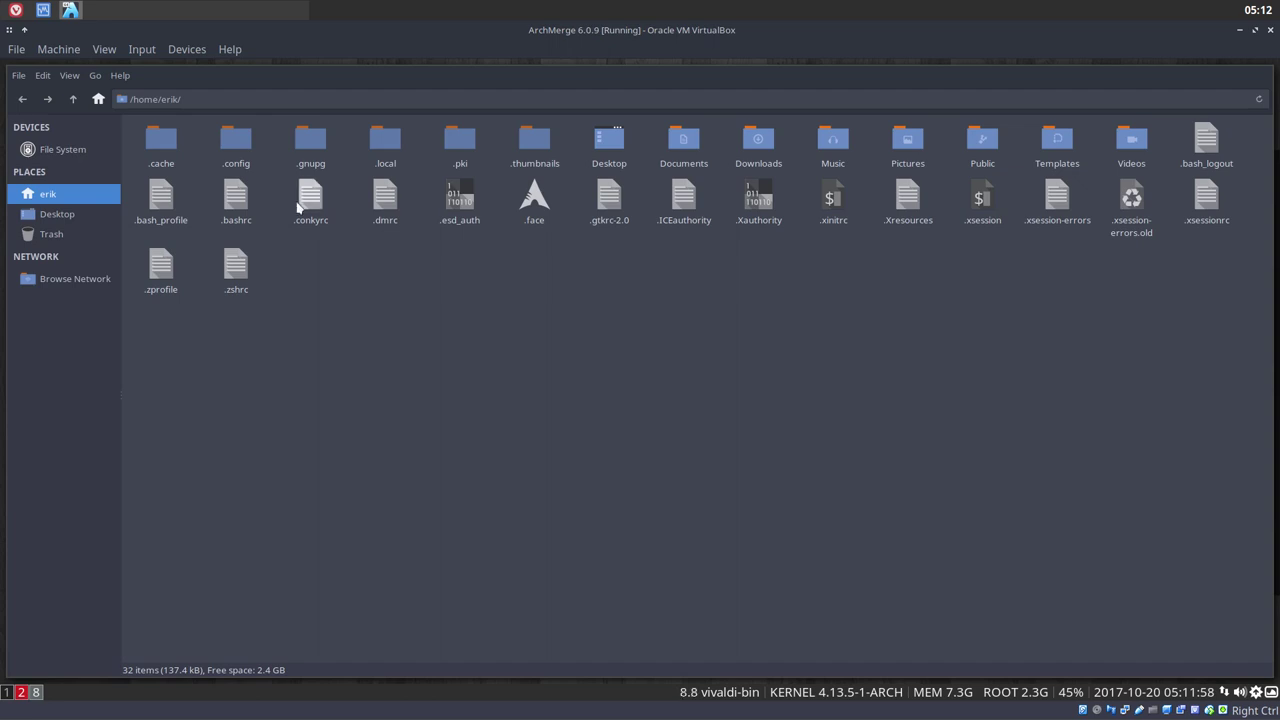
drag(196, 118, 277, 178)
click(279, 197)
double_click(245, 143)
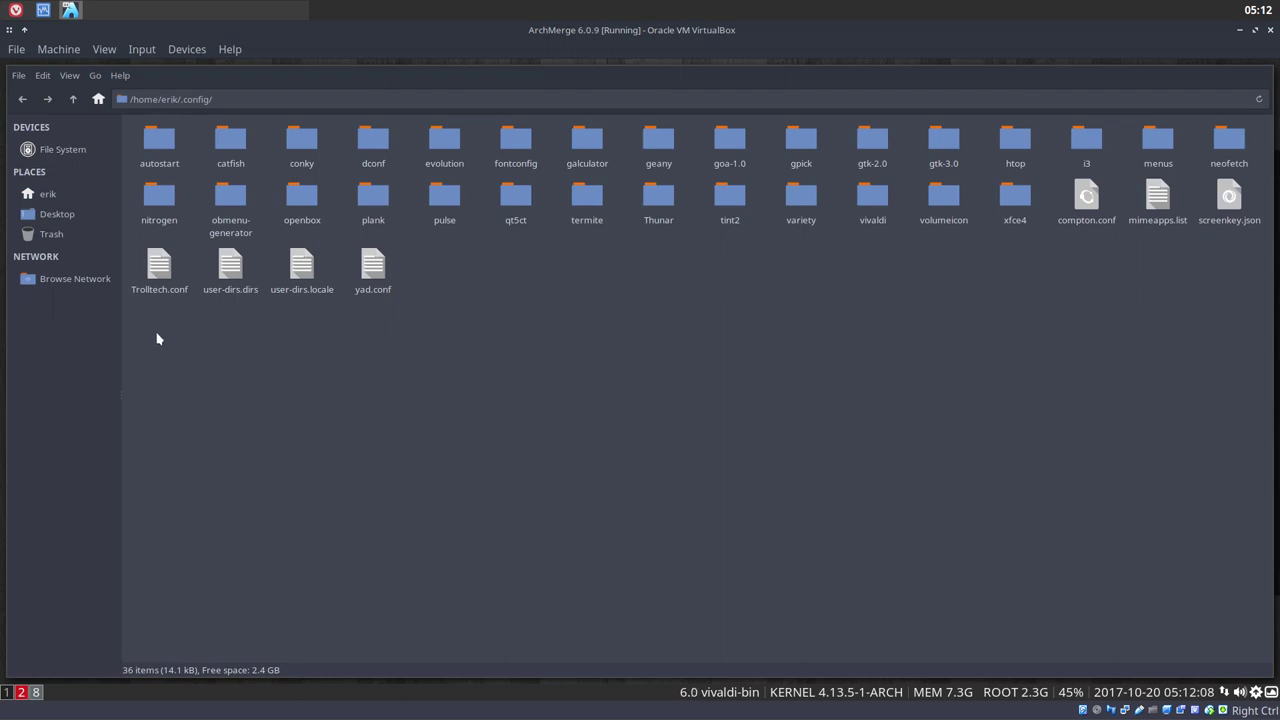
Select all items in .config, then single out the i3 and openbox folders
drag(138, 333, 1263, 125)
click(1036, 257)
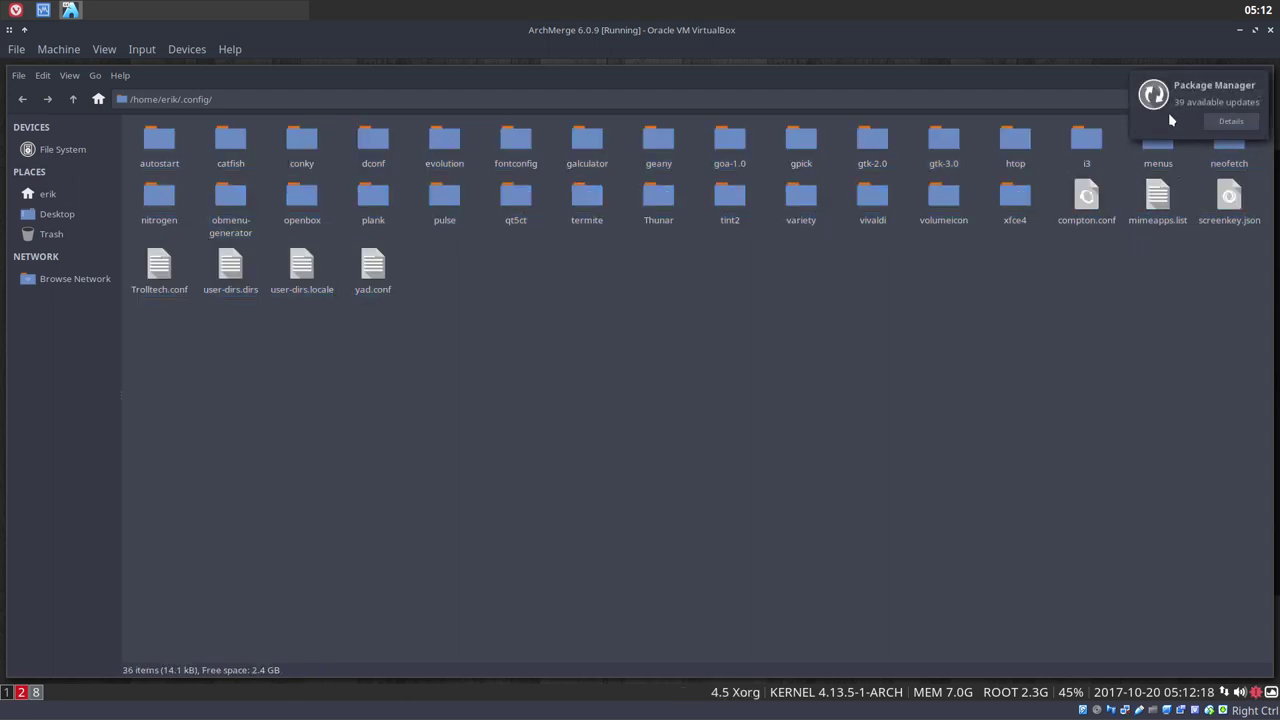
click(1087, 138)
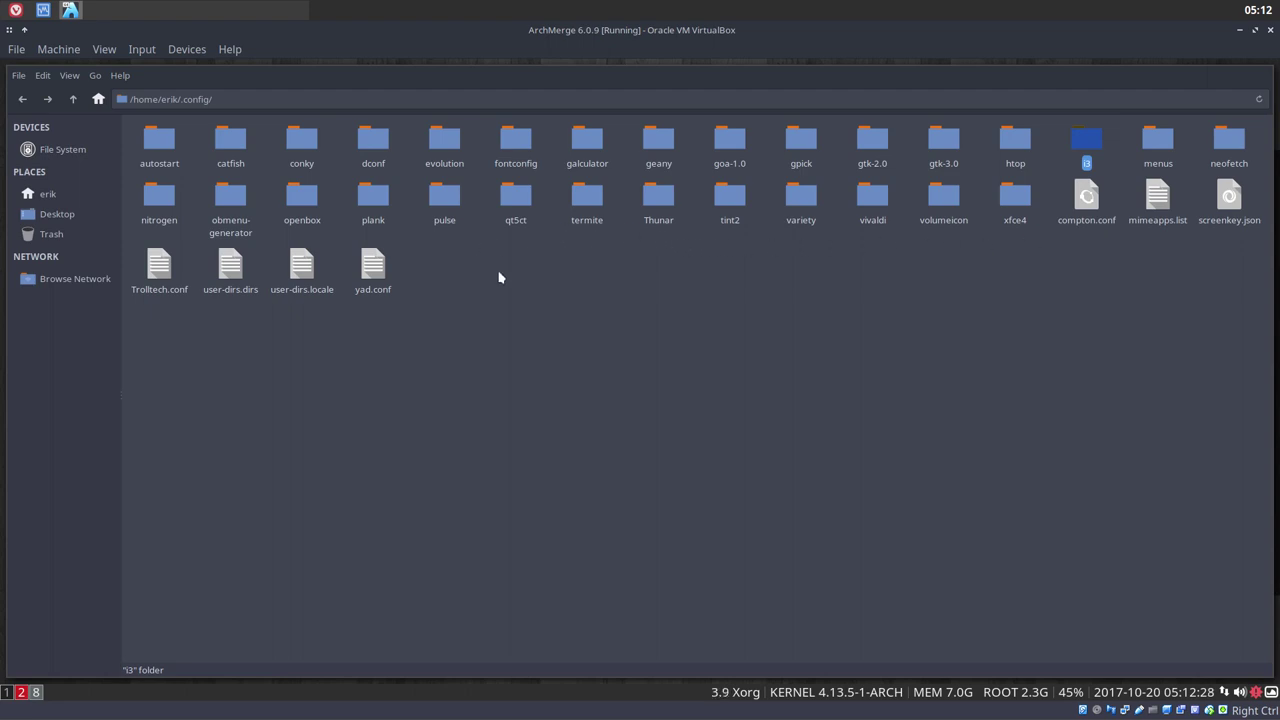
click(302, 208)
drag(266, 179, 334, 270)
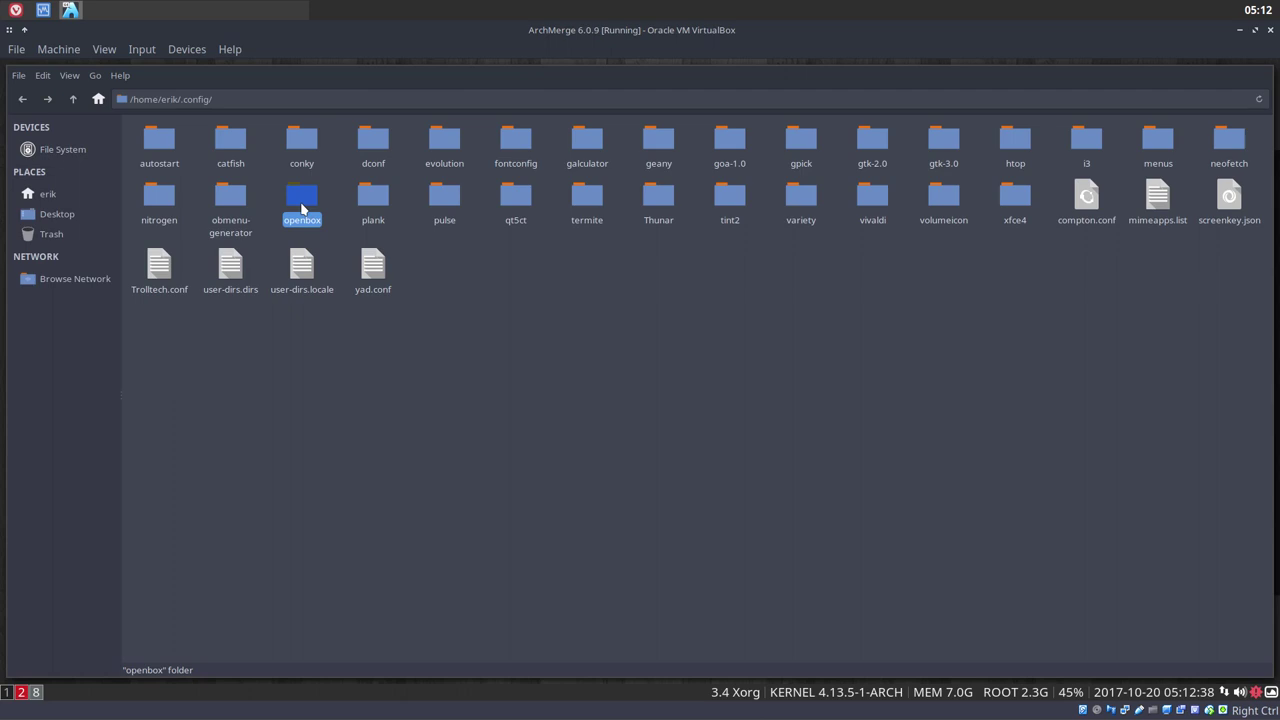
Open the openbox folder, select its nine config items, and return to .config
double_click(301, 209)
drag(143, 201, 806, 126)
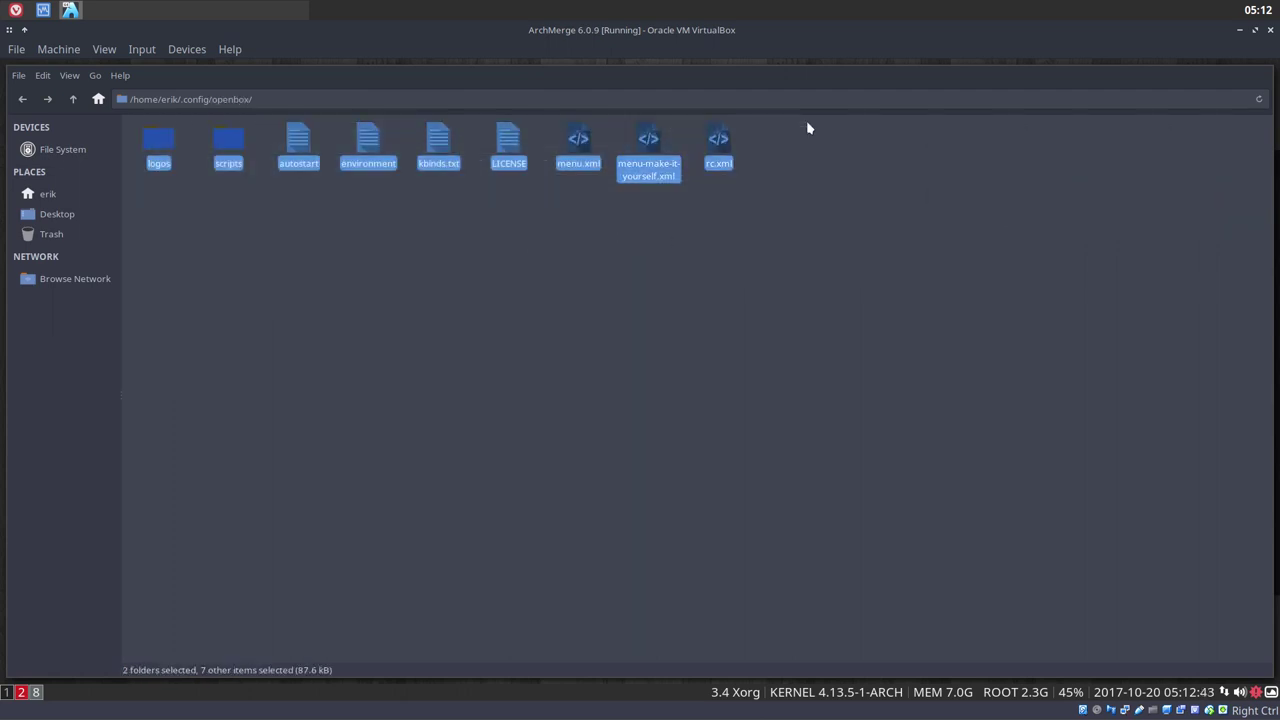
click(560, 232)
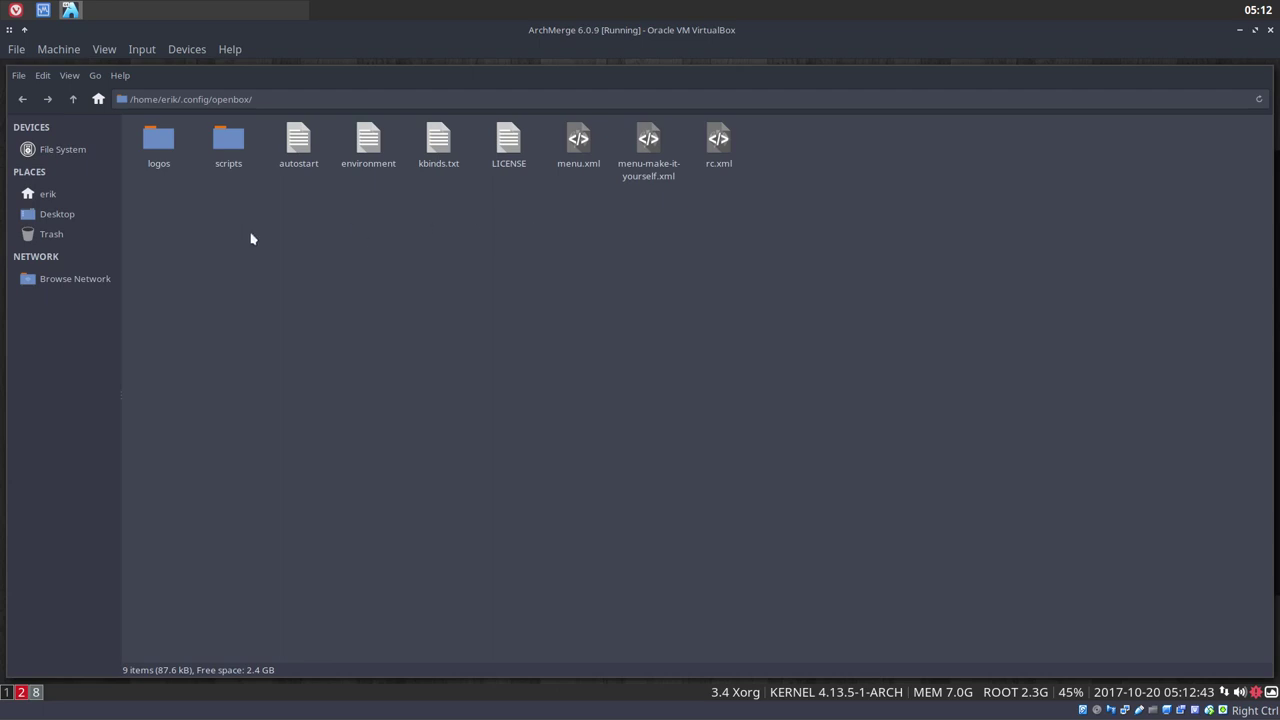
drag(149, 216, 880, 171)
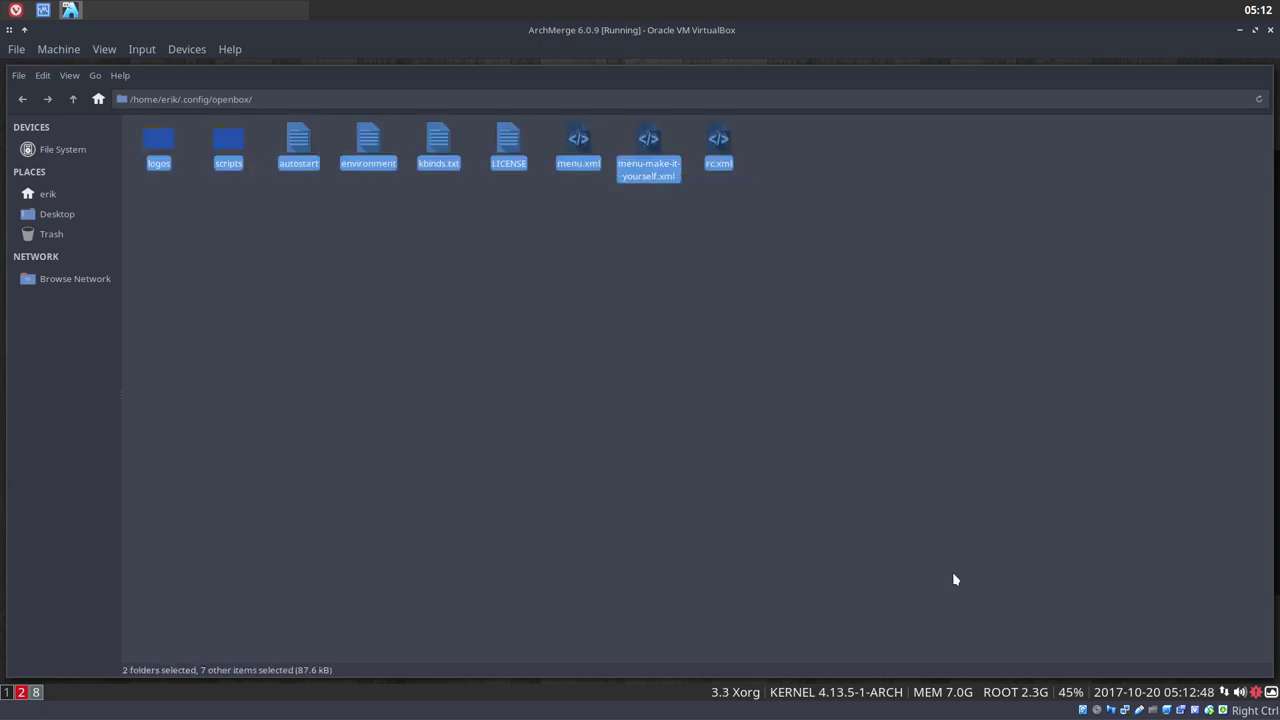
click(73, 99)
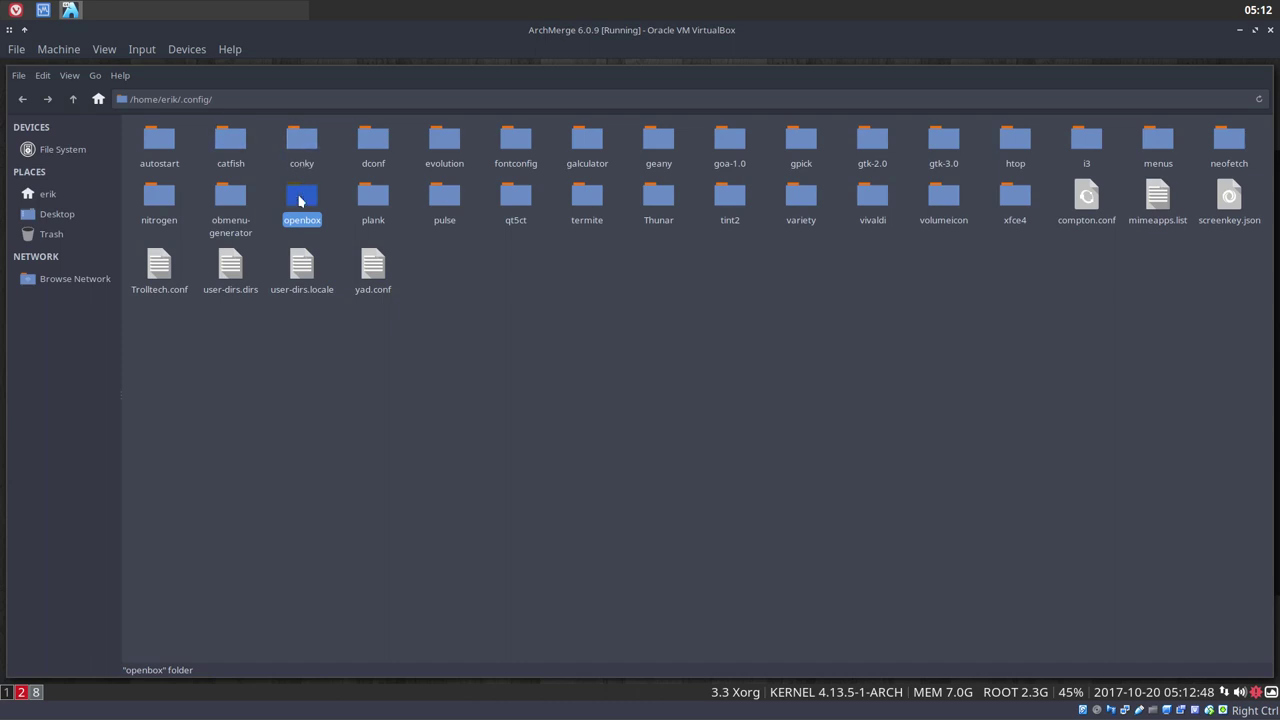
Open ~/.config/termite/themes and select all 79 theme files
drag(136, 330, 1260, 114)
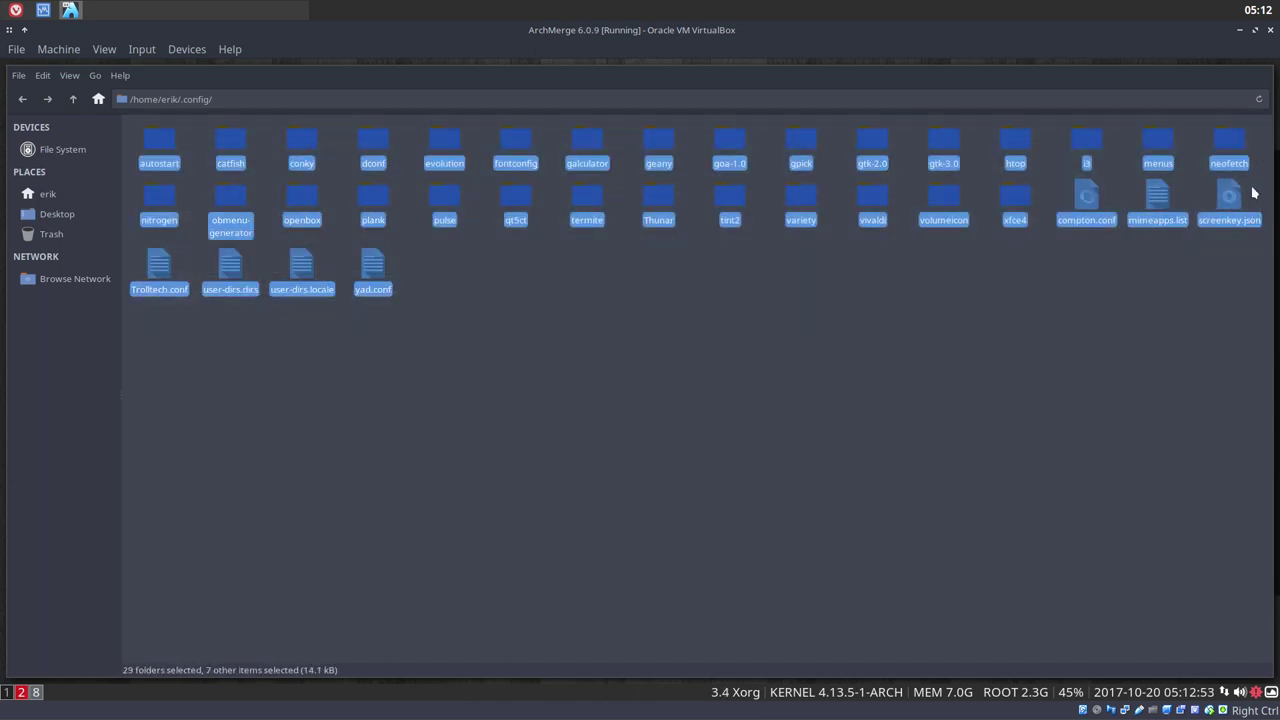
click(540, 313)
click(593, 201)
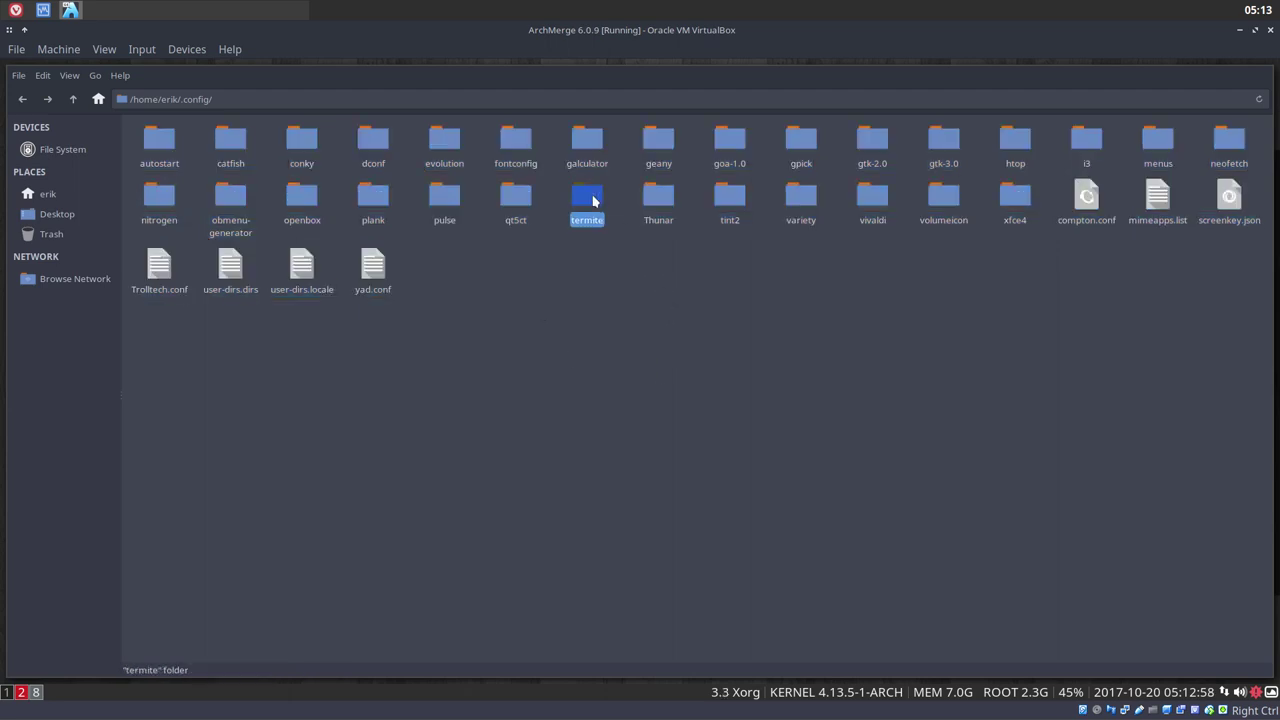
double_click(593, 201)
double_click(157, 141)
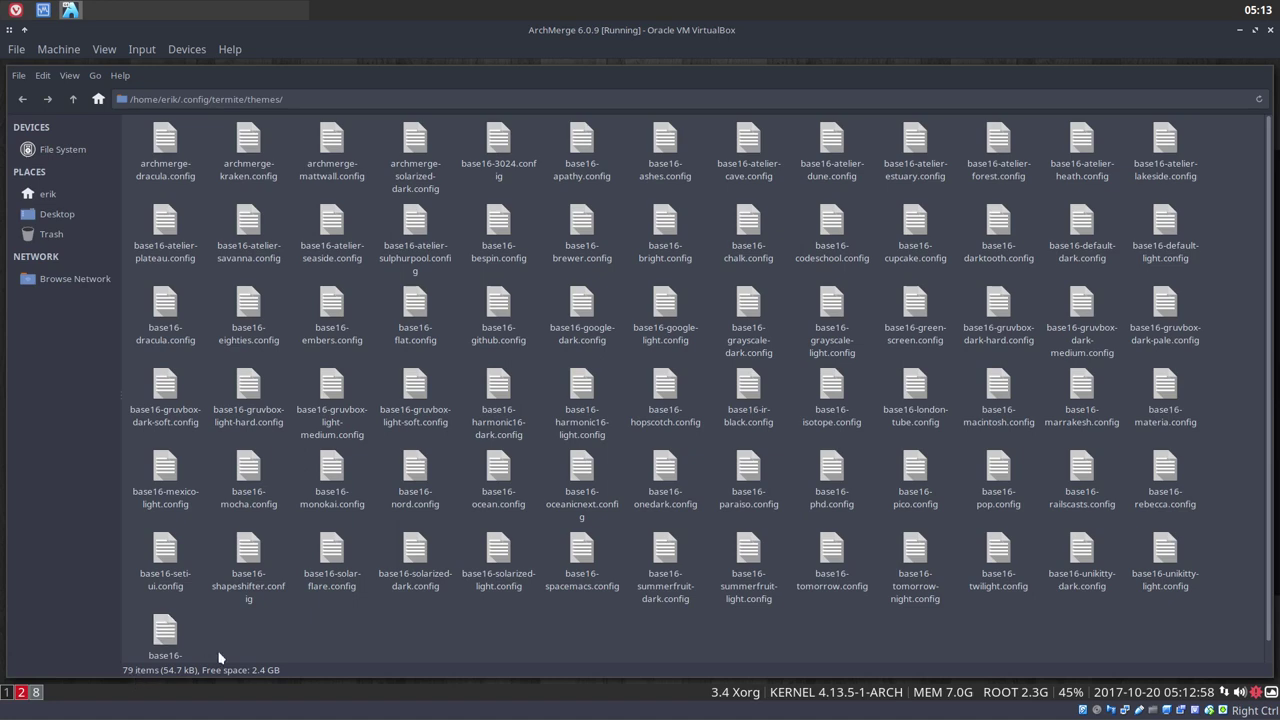
key(ctrl+a)
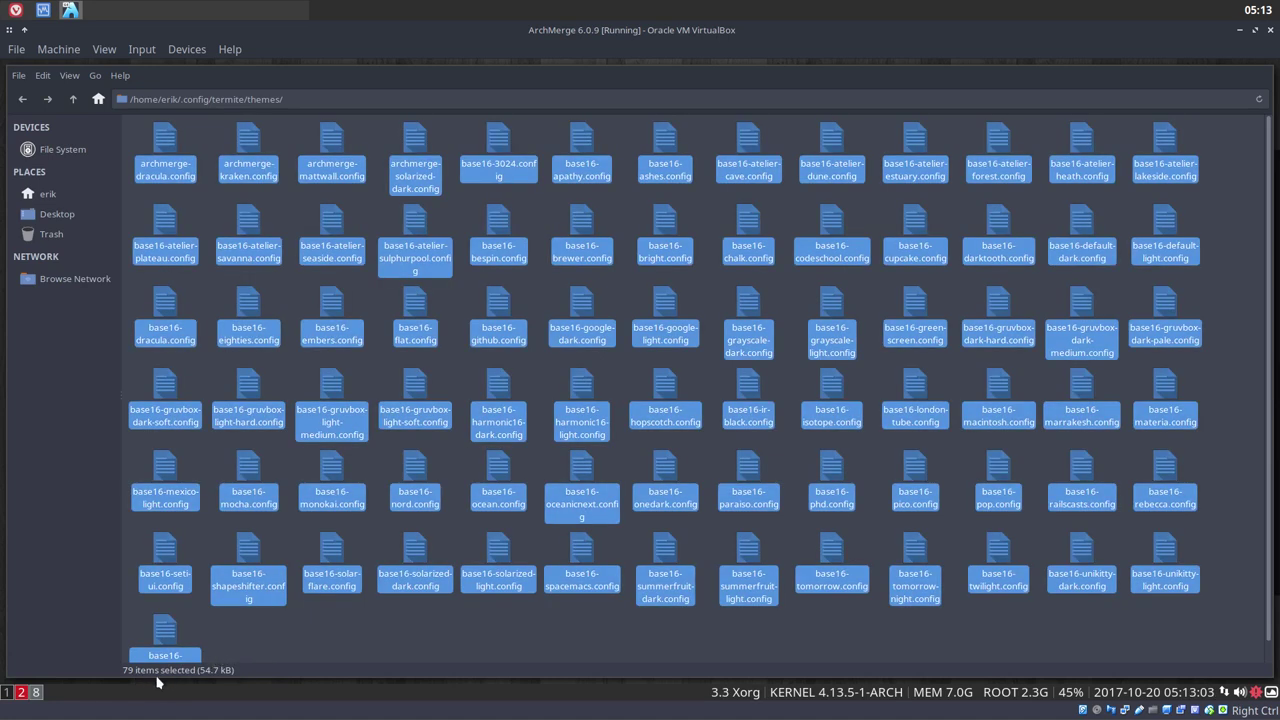
click(279, 639)
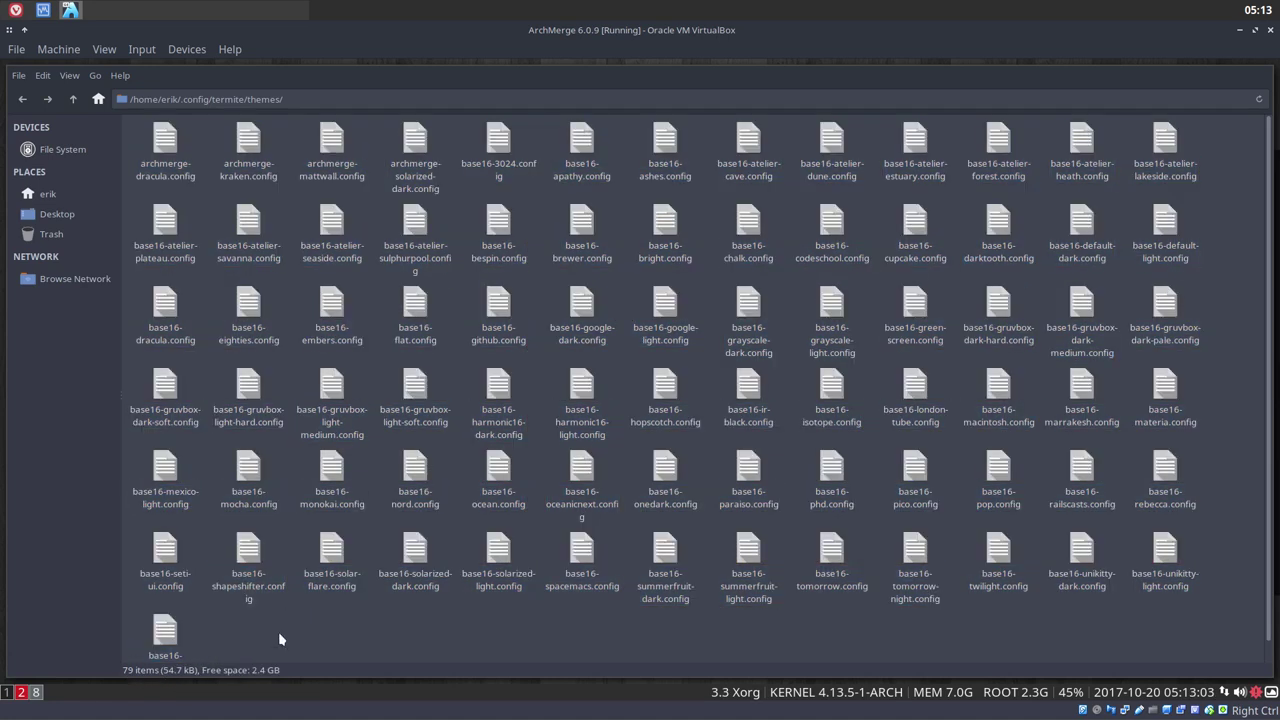
Open a termite terminal, switch to workspace 5, then return to workspace 8
key(super+Return)
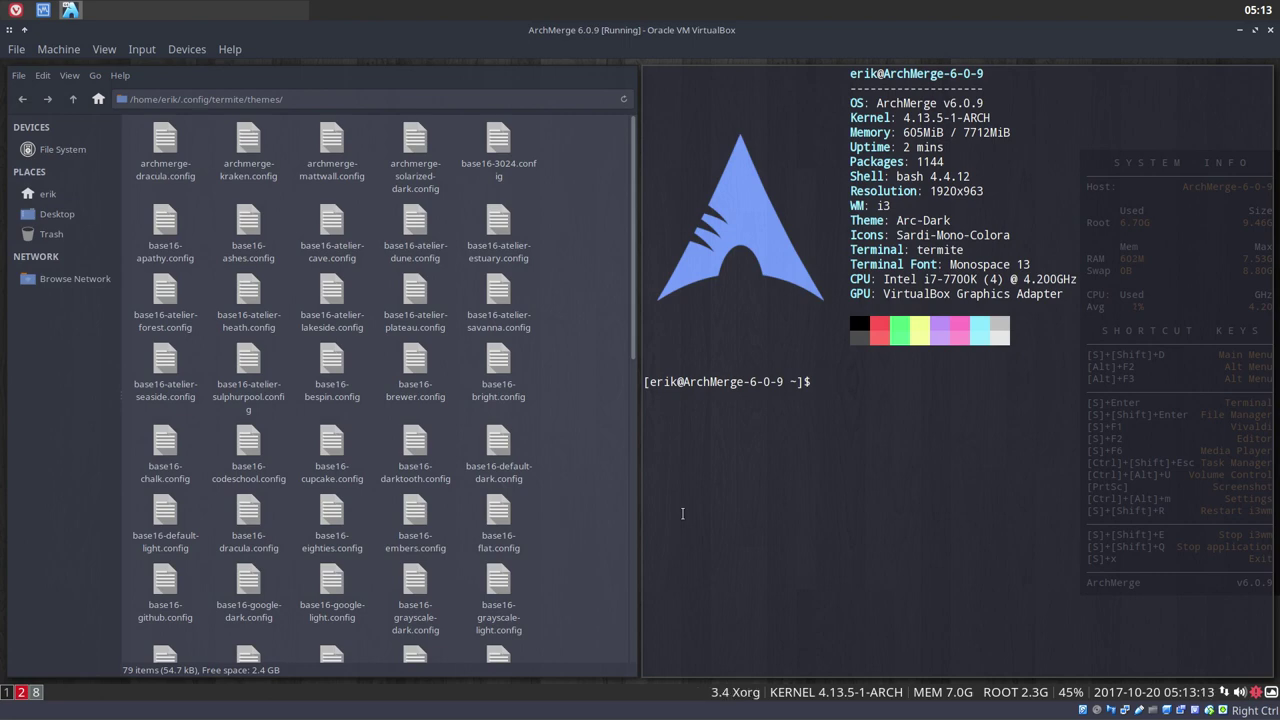
key(super+5)
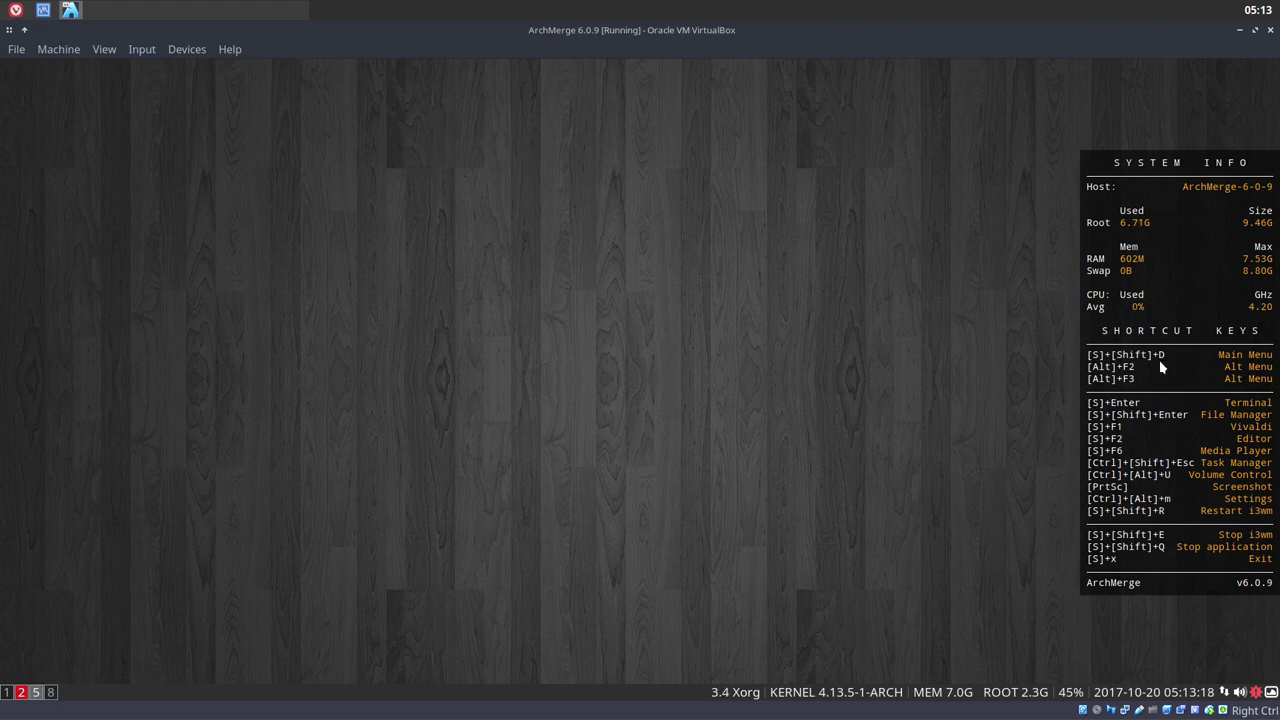
click(51, 694)
Go up to .config, open the i3 folder, select config, and bring up i3's Super+X system mode
click(73, 100)
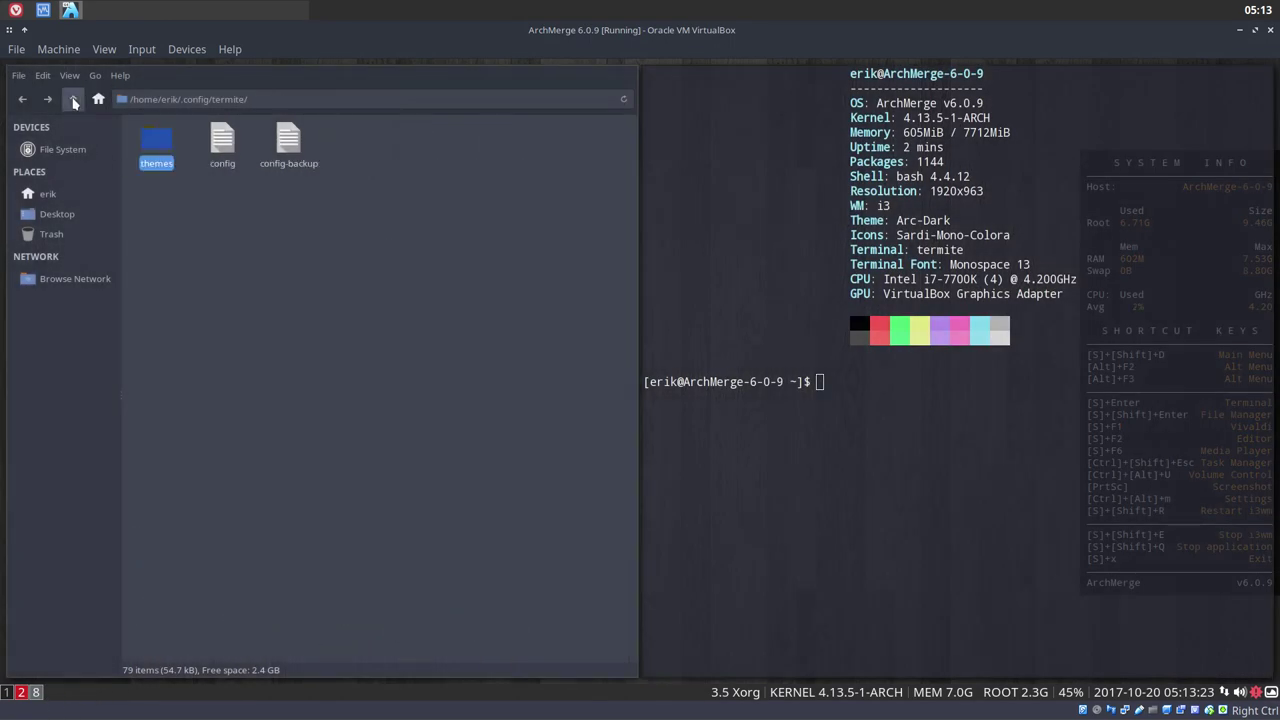
click(73, 100)
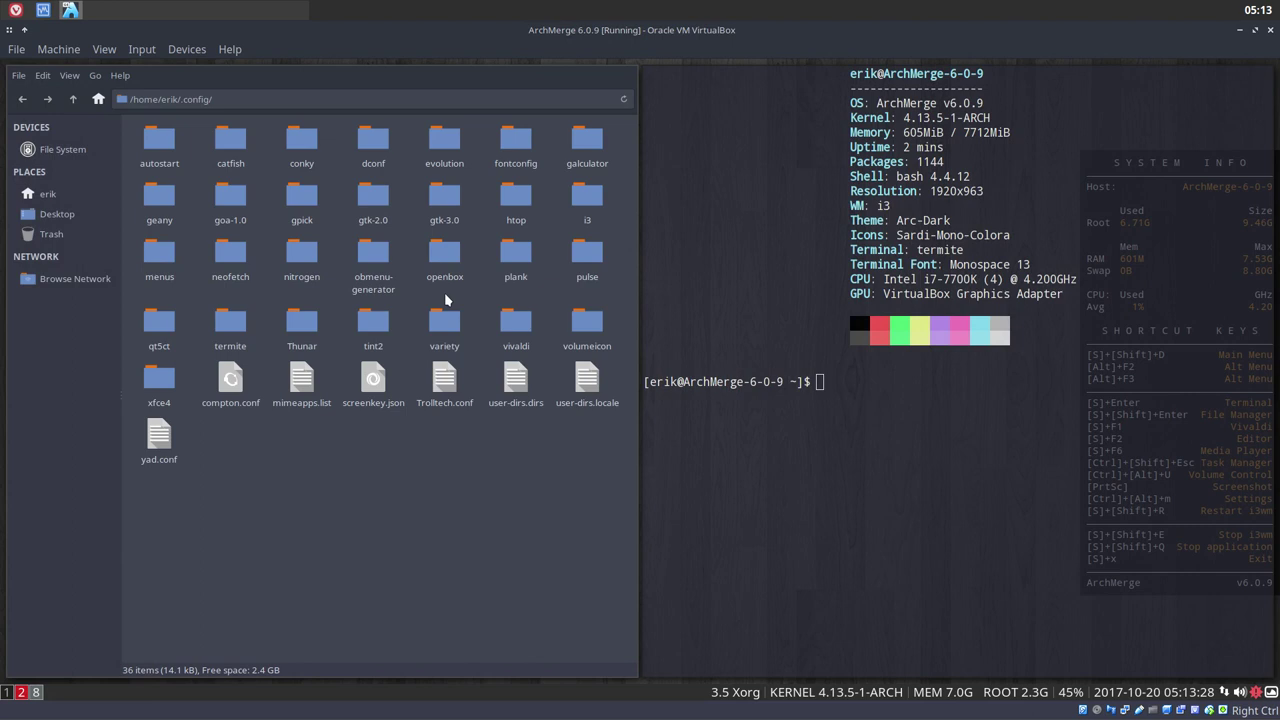
double_click(587, 196)
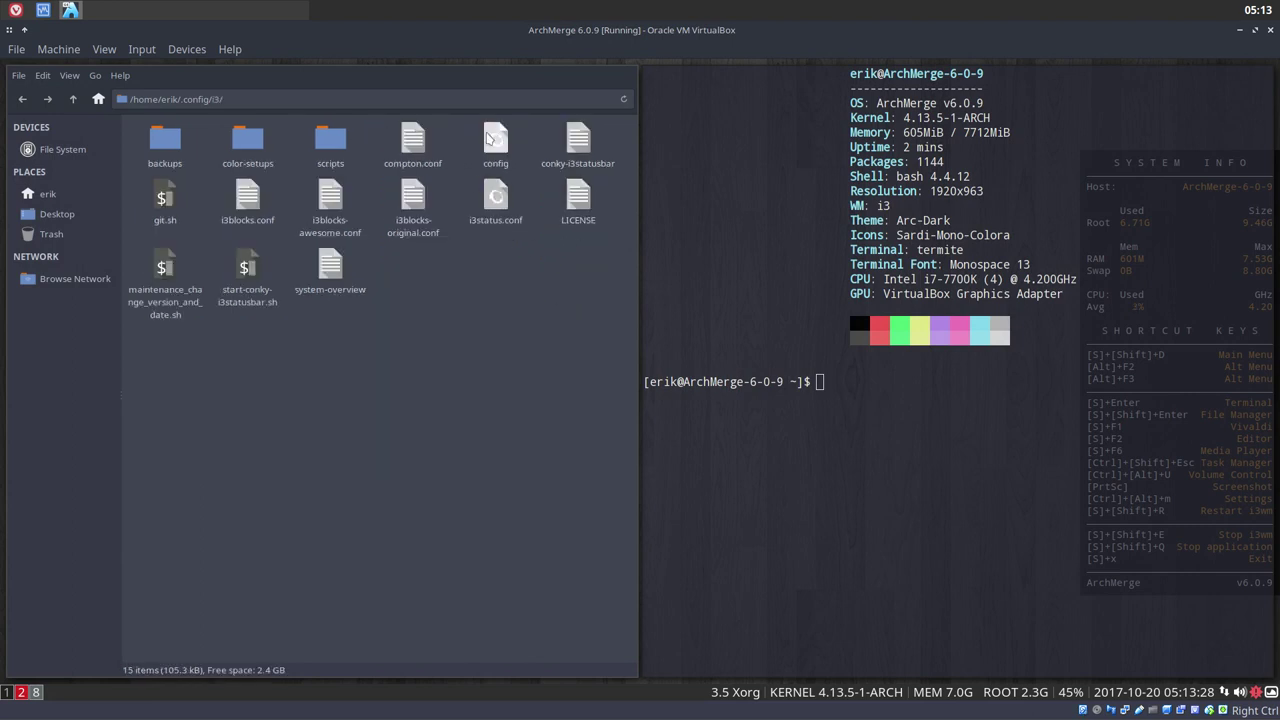
click(488, 137)
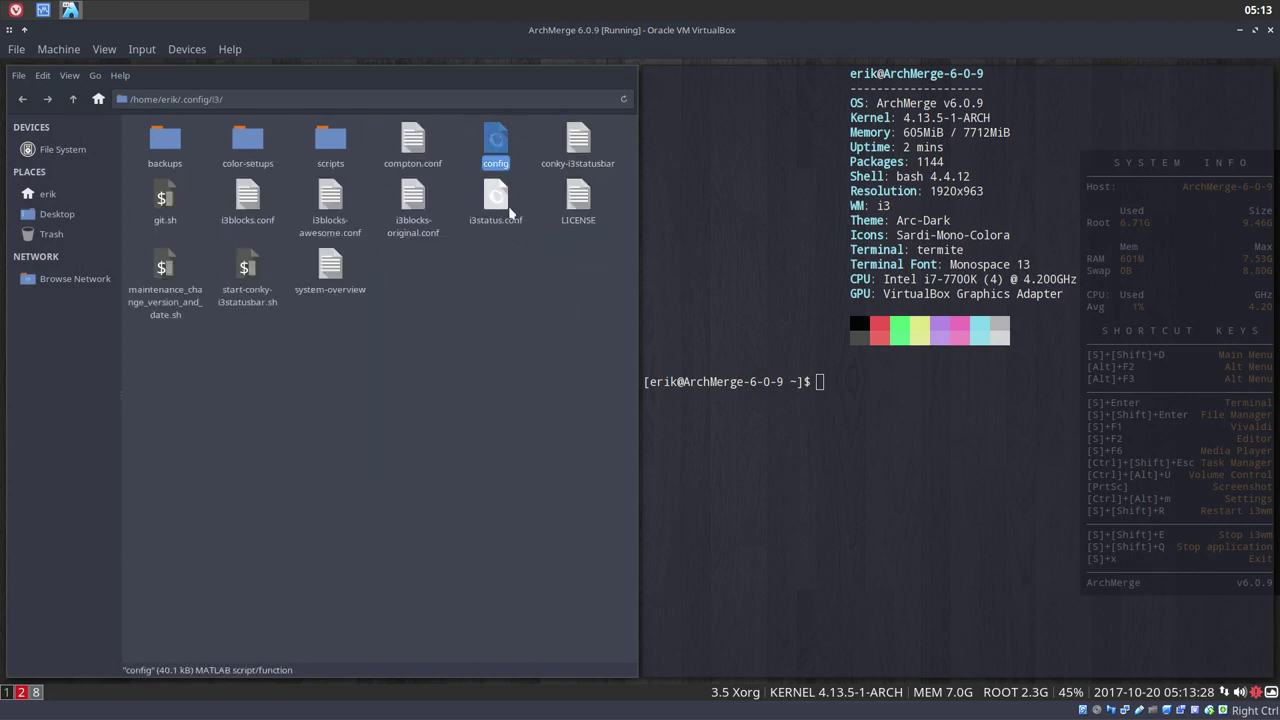
key(super+x)
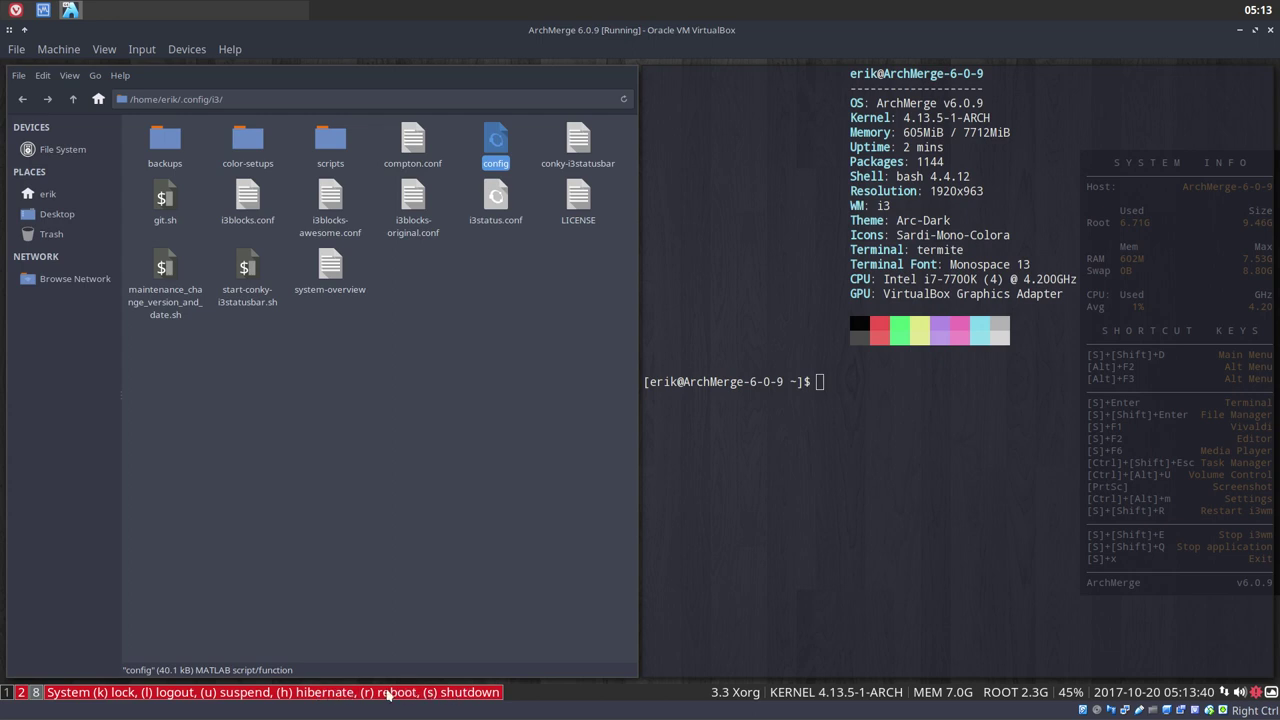
Log out of i3 with L, then pick Shut Down from the login screen's power menu
key(l)
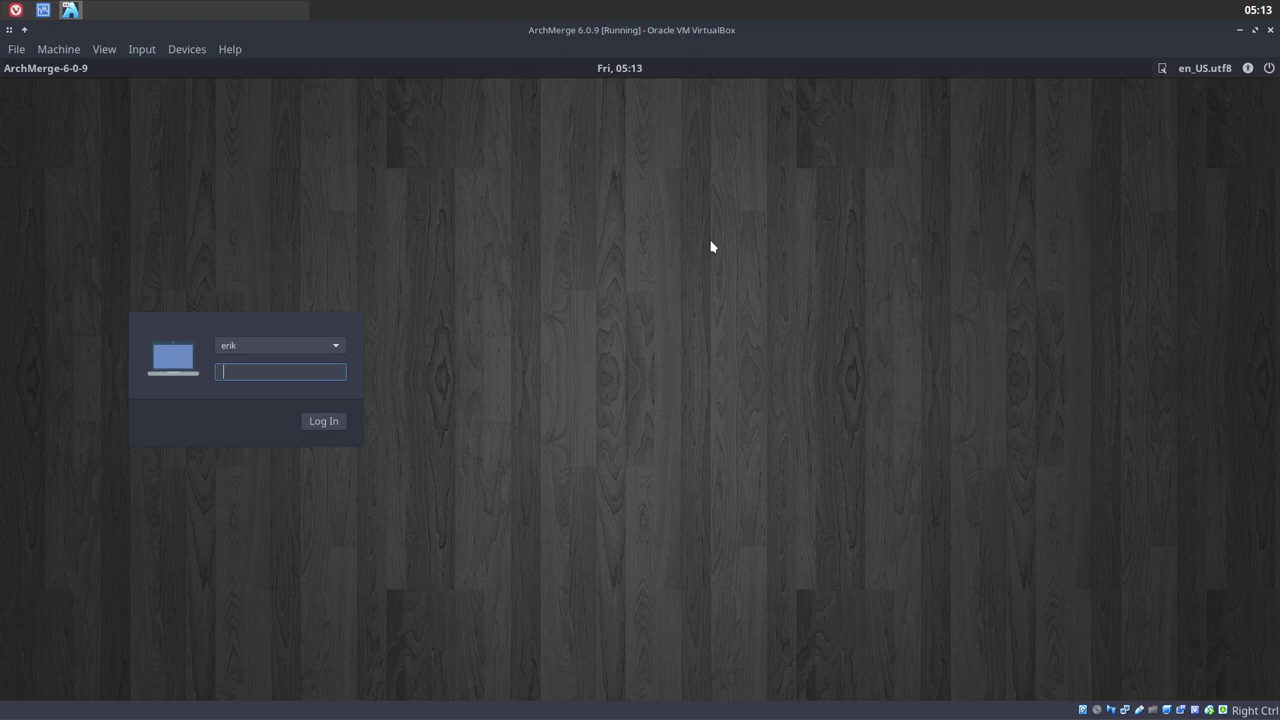
click(1268, 70)
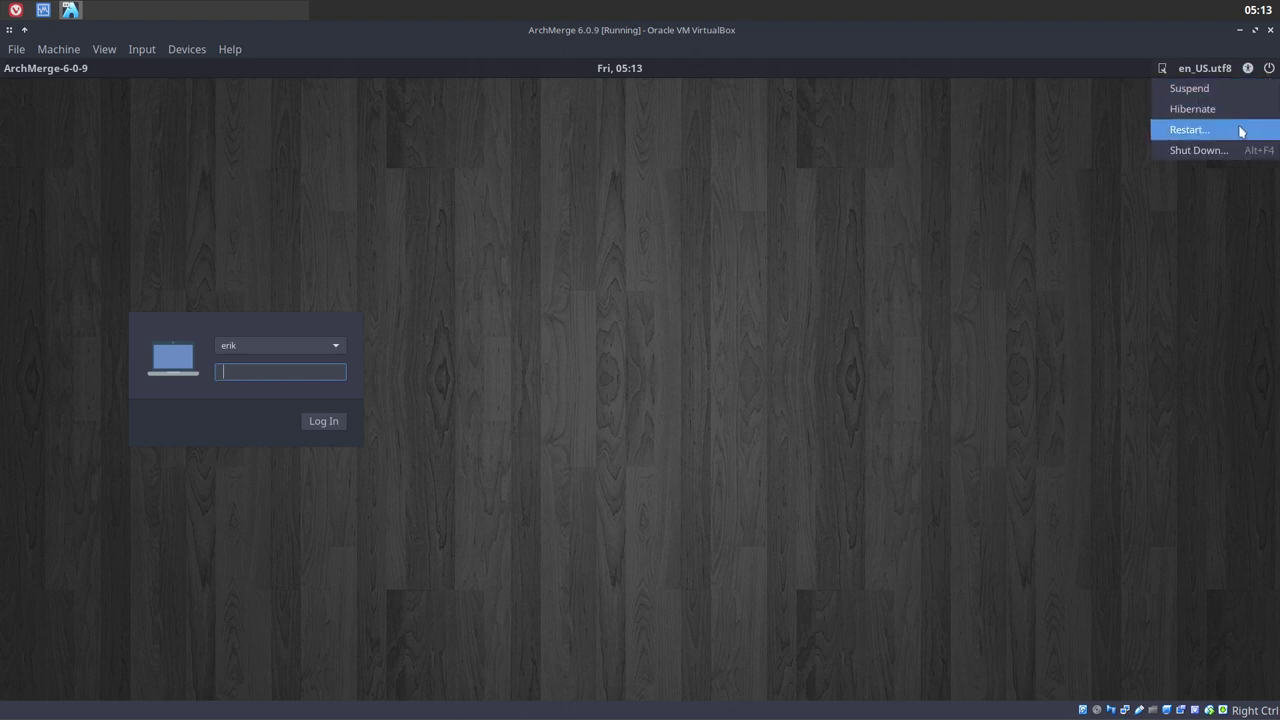
click(1225, 152)
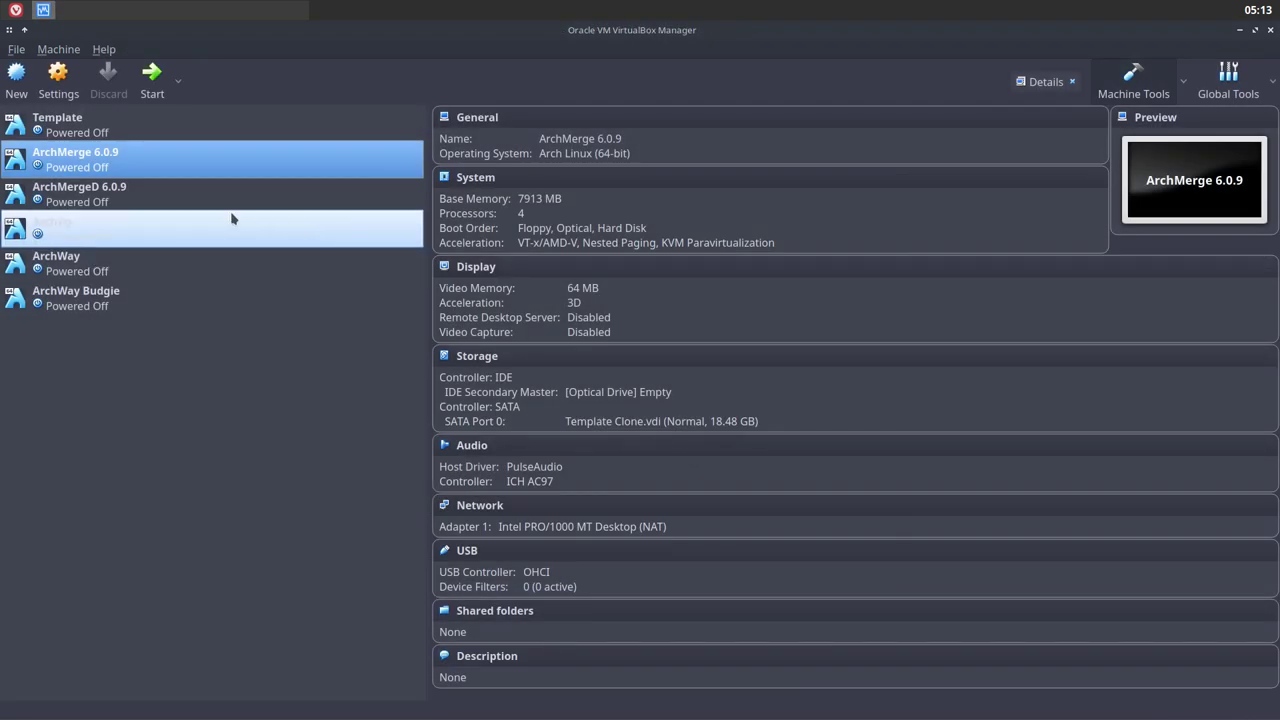
Select and start ArchMergeD 6.0.9, booting the default ArchMergeD Linux GRUB entry
click(104, 194)
click(148, 88)
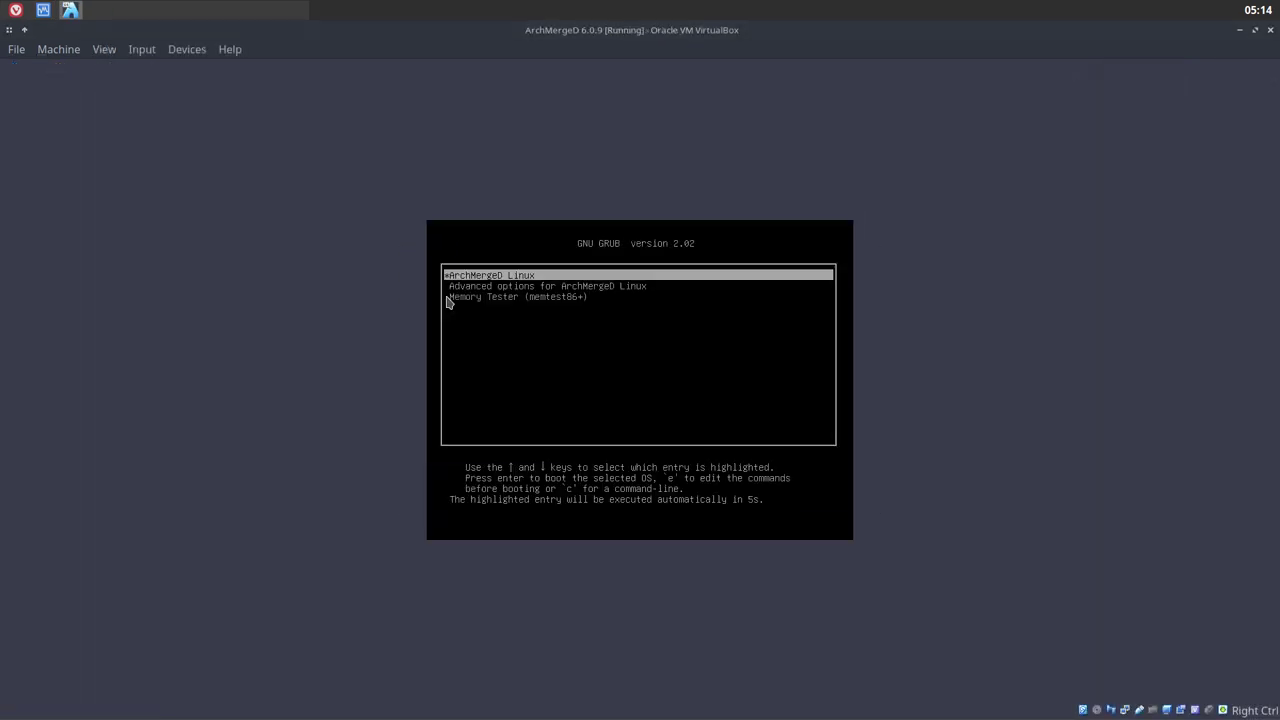
key(Return)
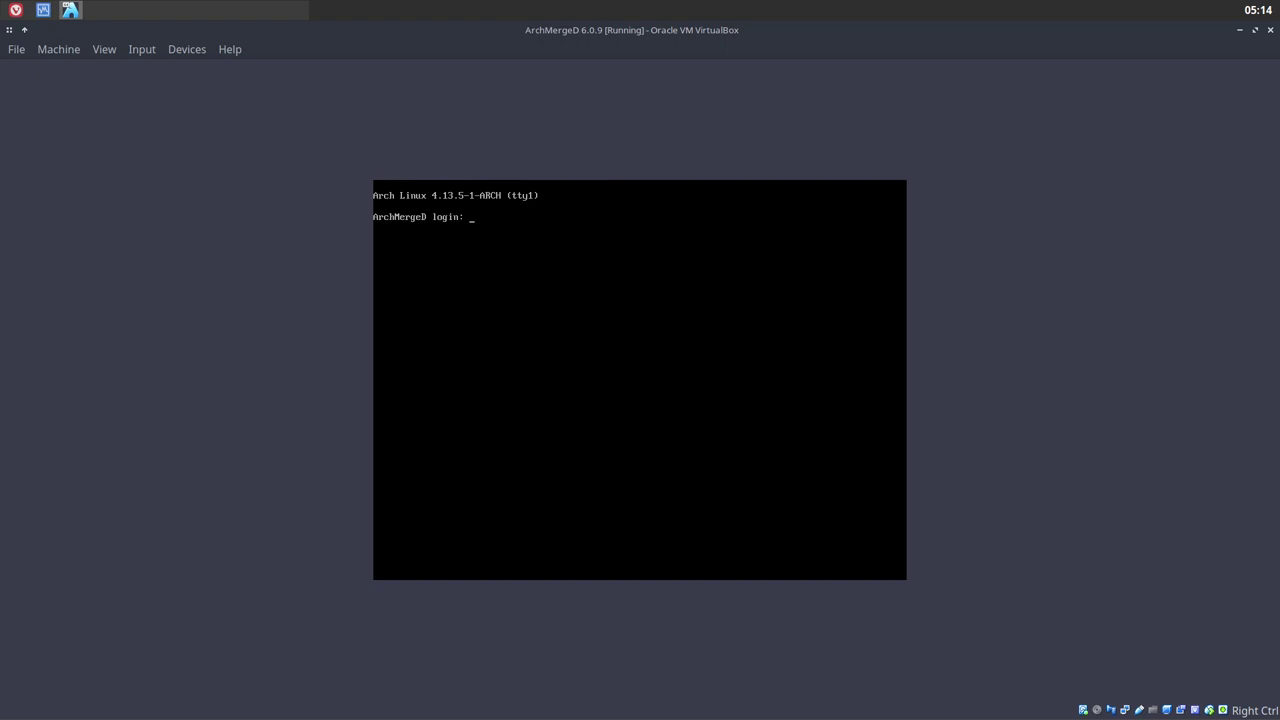
Enter the username at the tty1 console login prompt
text(rik)
key(Return)
key(Return)
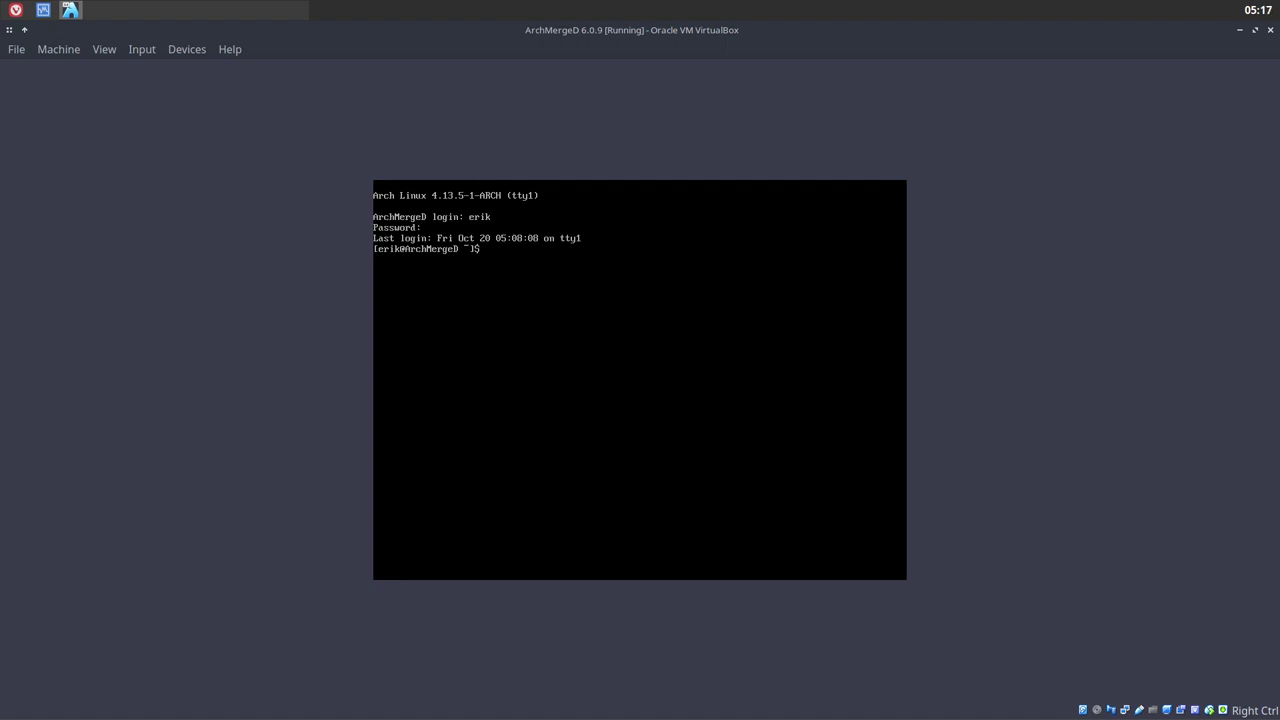
Run the mirror command in the ArchMergeD console so it prompts for the sudo password
text(mirror)
key(Return)
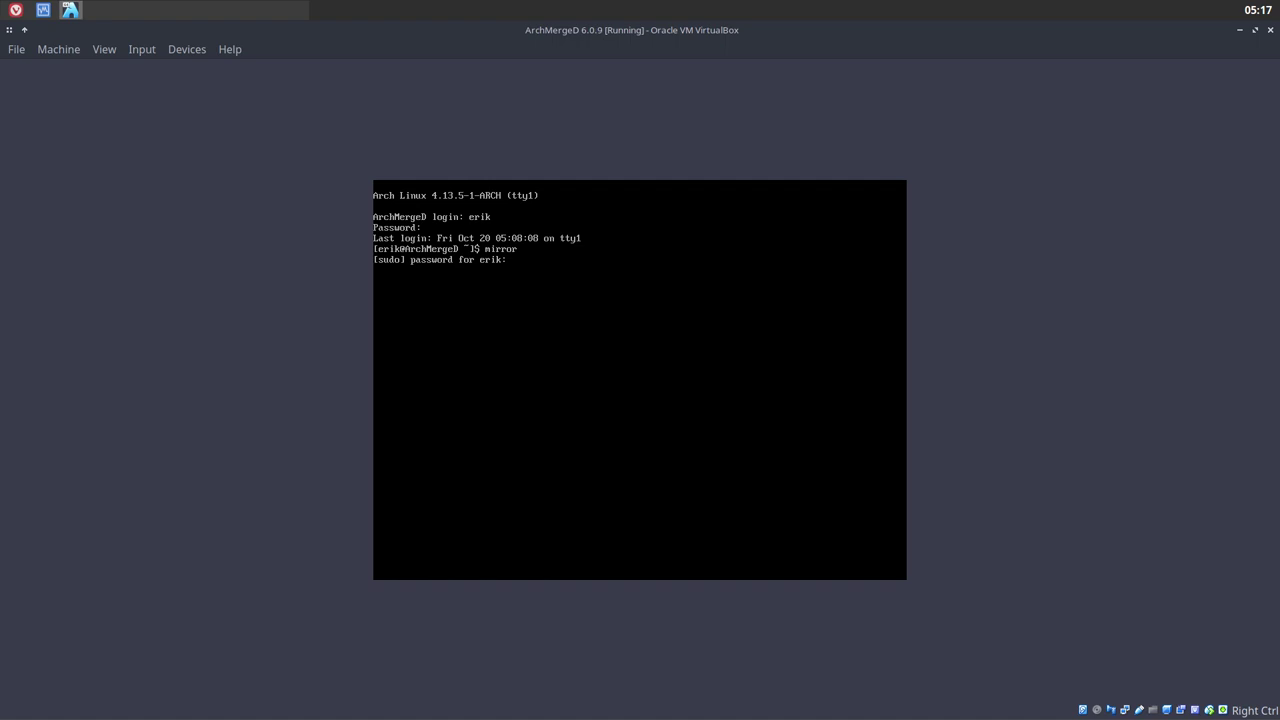